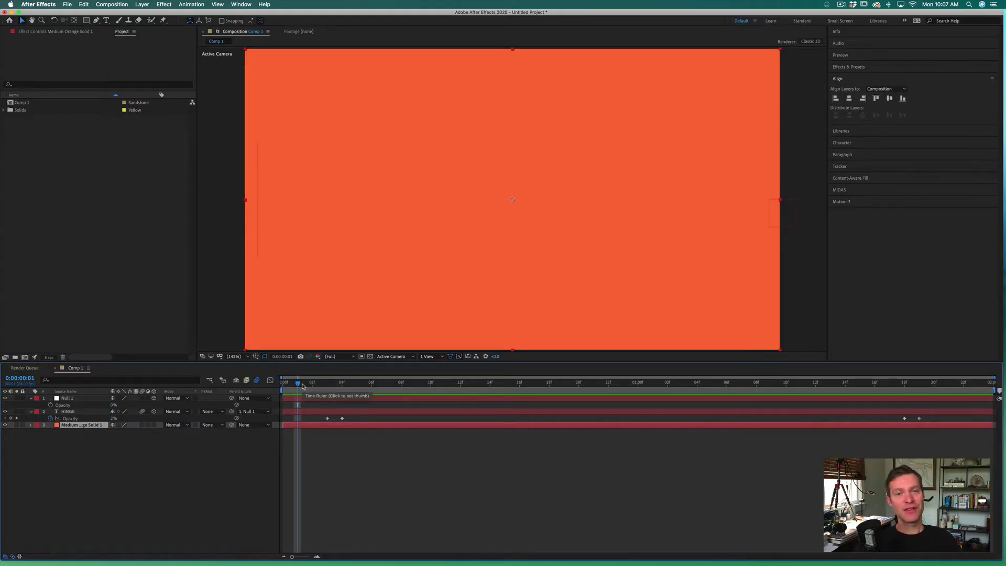
- Scrub through Comp 1's opening frames to preview the HINGE swing
{"action": "left_click", "coordinate": [158, 470]}
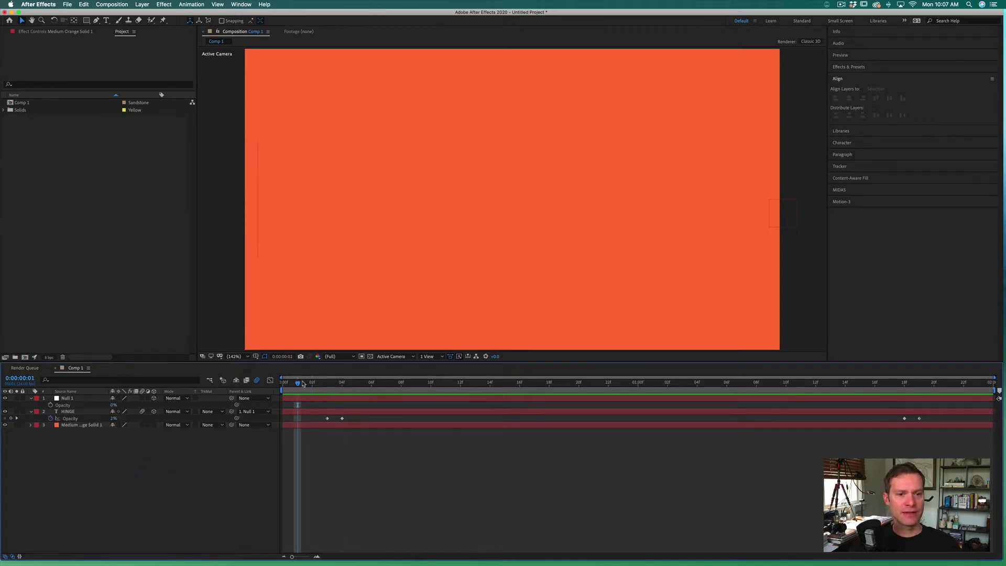
{"action": "left_click", "coordinate": [299, 383]}
{"action": "left_click_drag", "start_coordinate": [299, 383], "coordinate": [341, 384]}
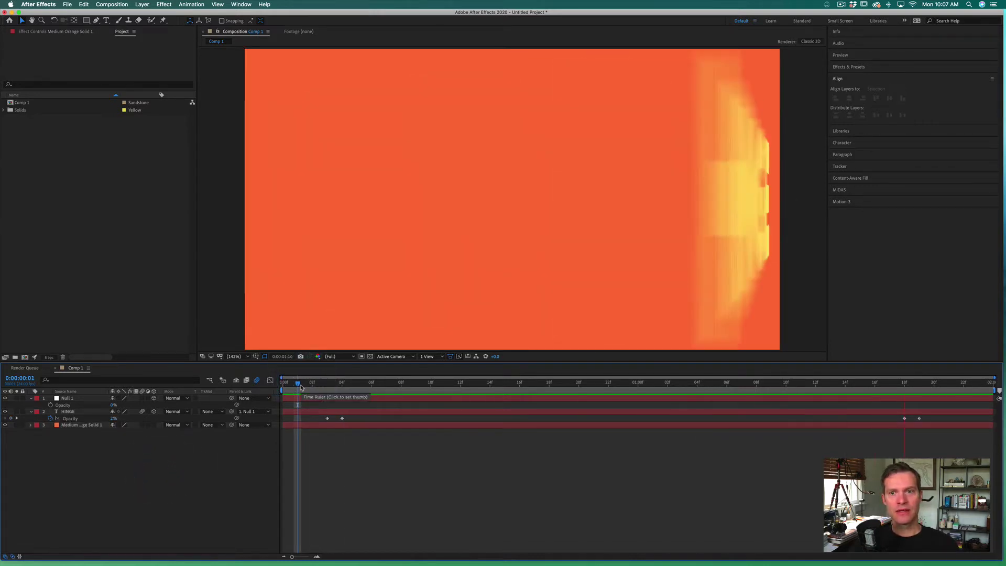
- Start a new 1920×1080, 24 fps, two-second composition from the Composition menu
{"action": "left_click", "coordinate": [181, 477]}
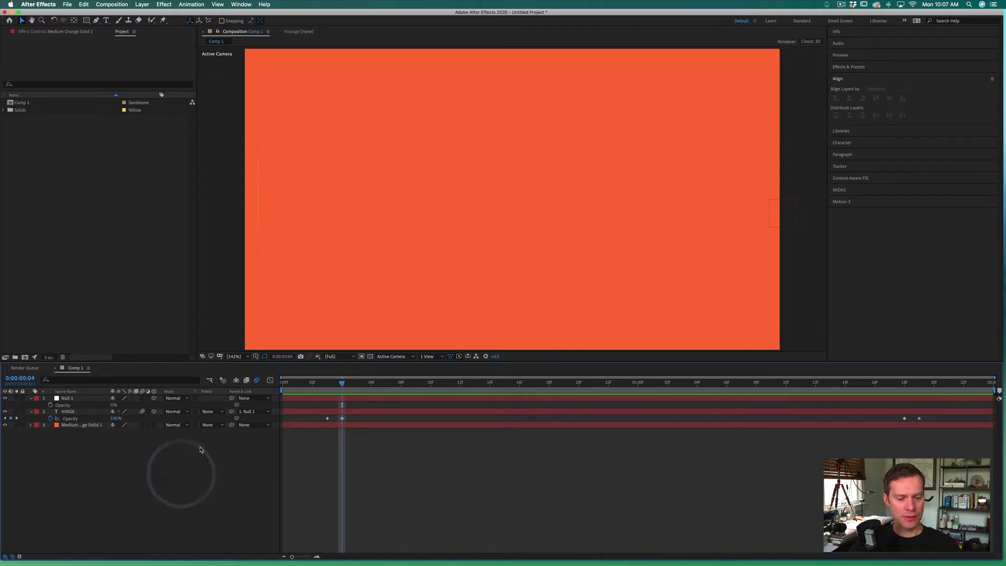
{"action": "left_click", "coordinate": [112, 5]}
{"action": "left_click", "coordinate": [123, 14]}
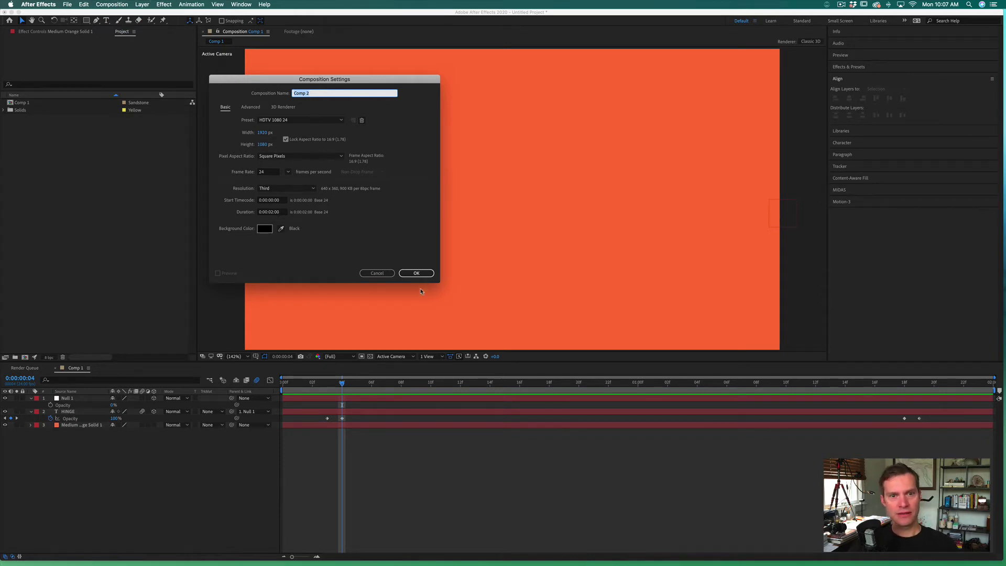
- Create Comp 2 and fill it with a full-frame Medium Orange solid layer
{"action": "left_click", "coordinate": [415, 273]}
{"action": "left_click", "coordinate": [140, 473]}
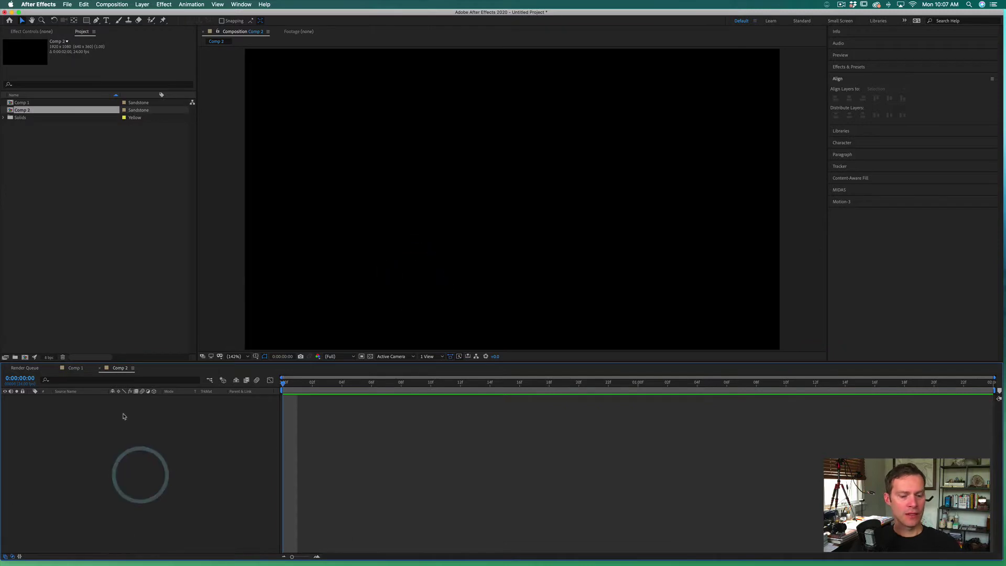
{"action": "key", "text": "super+y"}
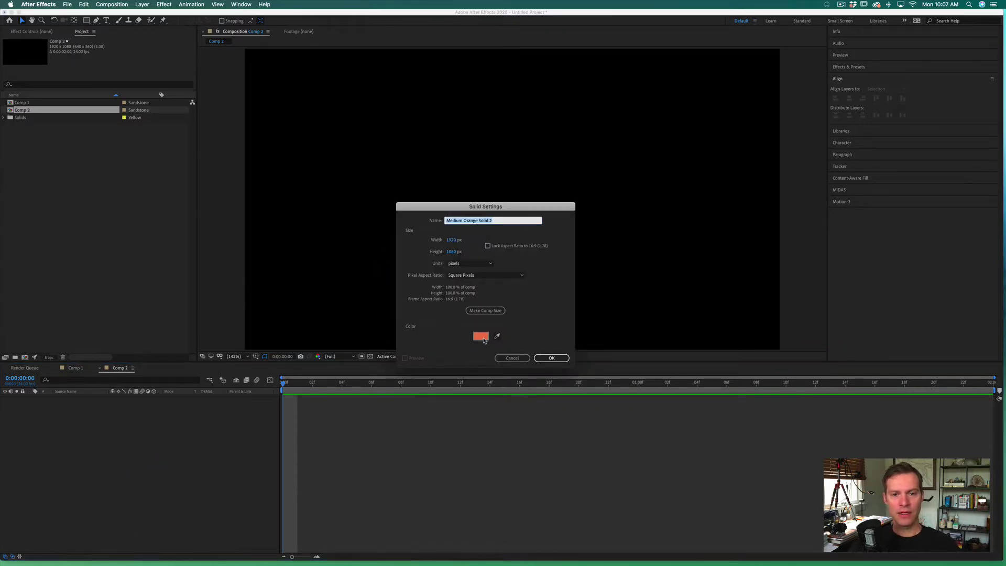
{"action": "left_click", "coordinate": [552, 358]}
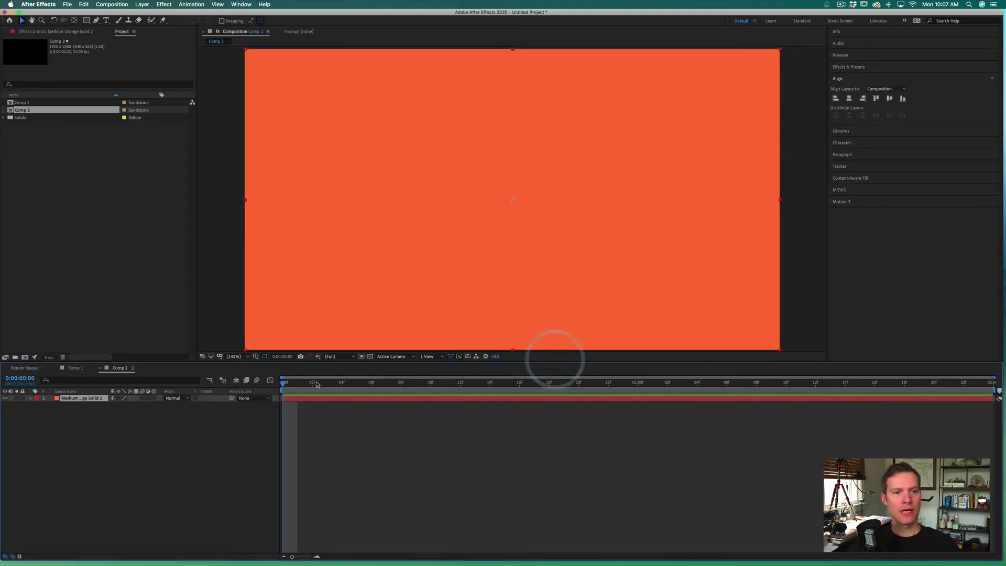
{"action": "left_click", "coordinate": [131, 438]}
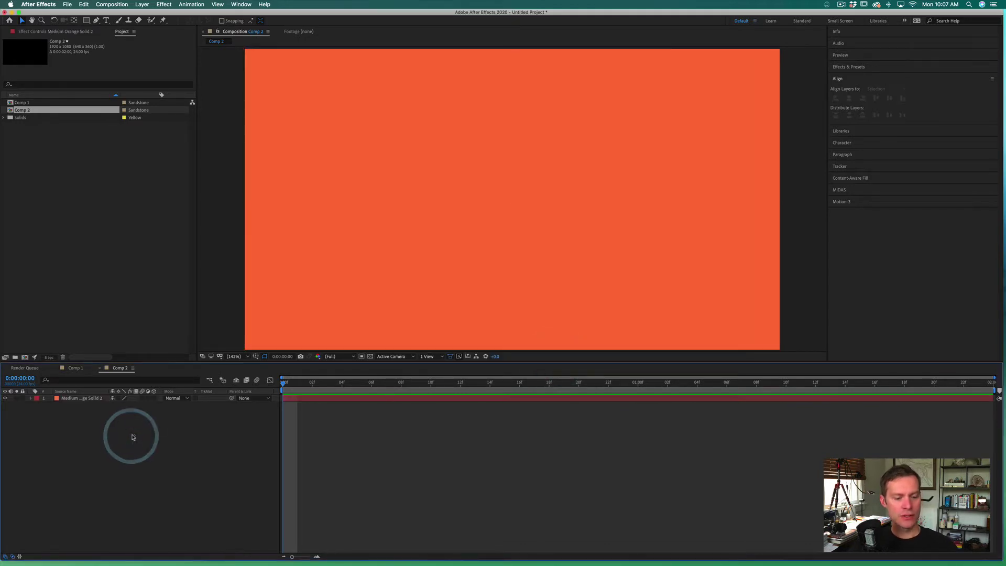
{"action": "key", "text": "super+t"}
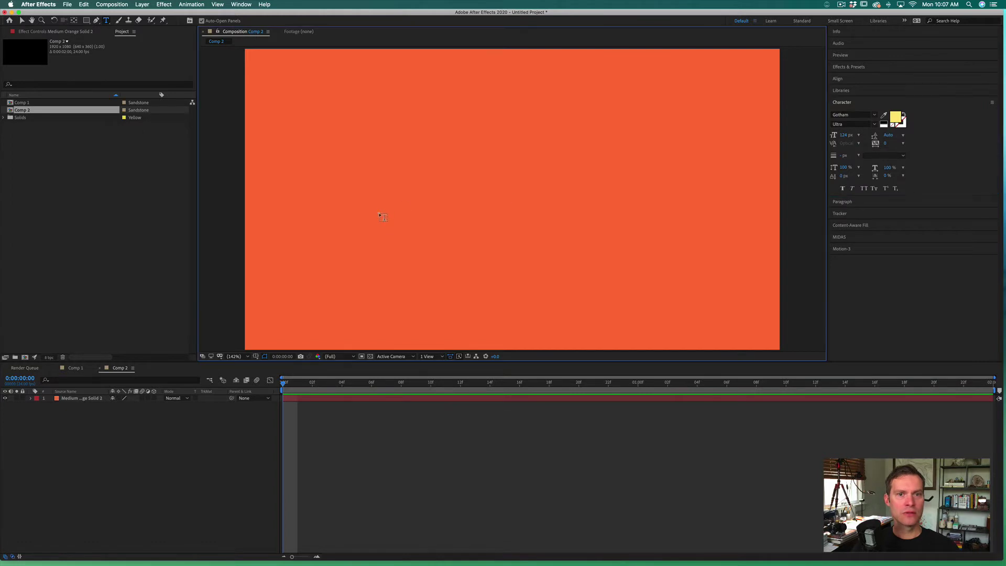
- Type the word HINGE as a new yellow text layer, fixing the typos
{"action": "left_click", "coordinate": [380, 210]}
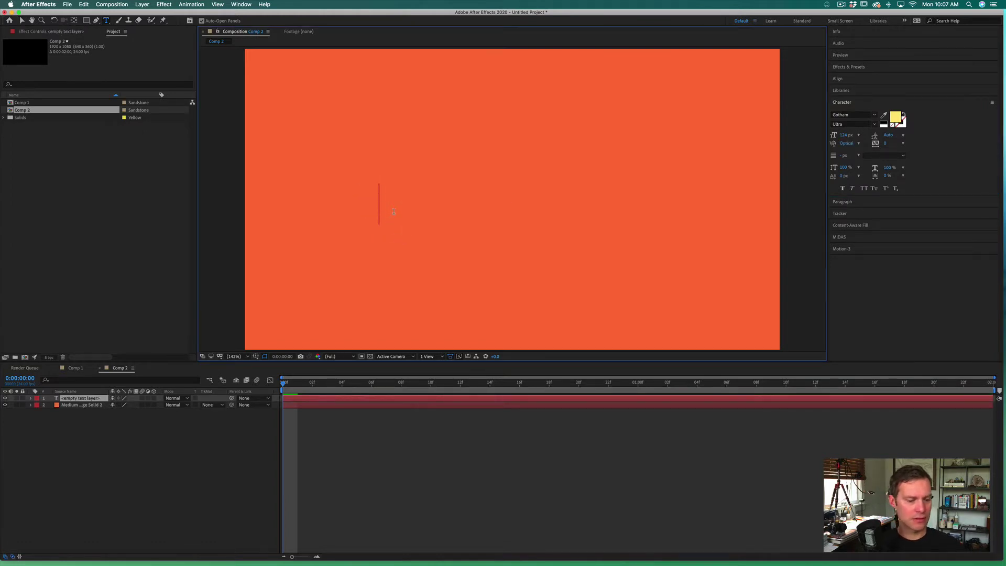
{"action": "type", "text": "hing"}
{"action": "key", "text": "BackSpace"}
{"action": "key", "text": "BackSpace"}
{"action": "key", "text": "BackSpace"}
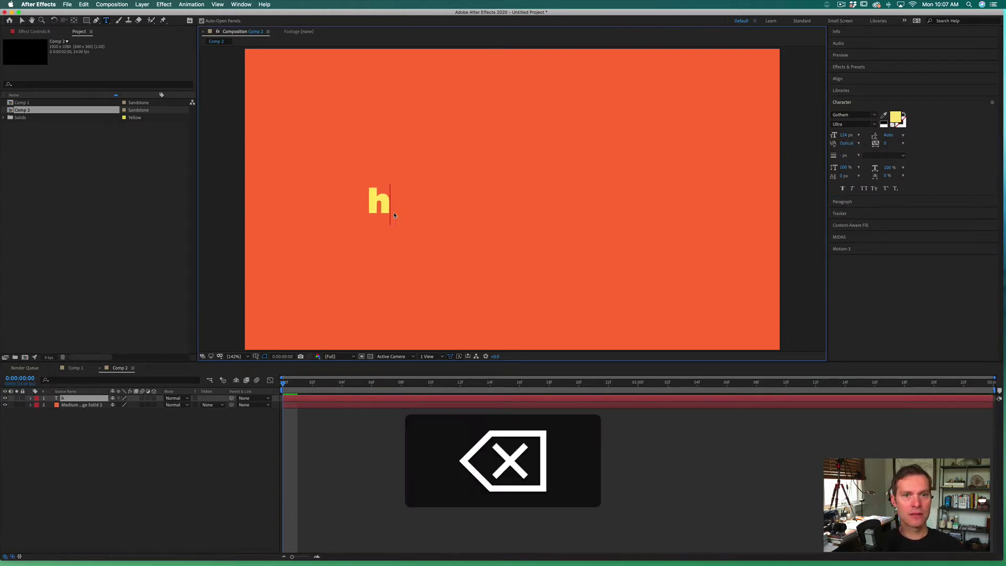
{"action": "key", "text": "BackSpace"}
{"action": "type", "text": "hin"}
{"action": "key", "text": "BackSpace"}
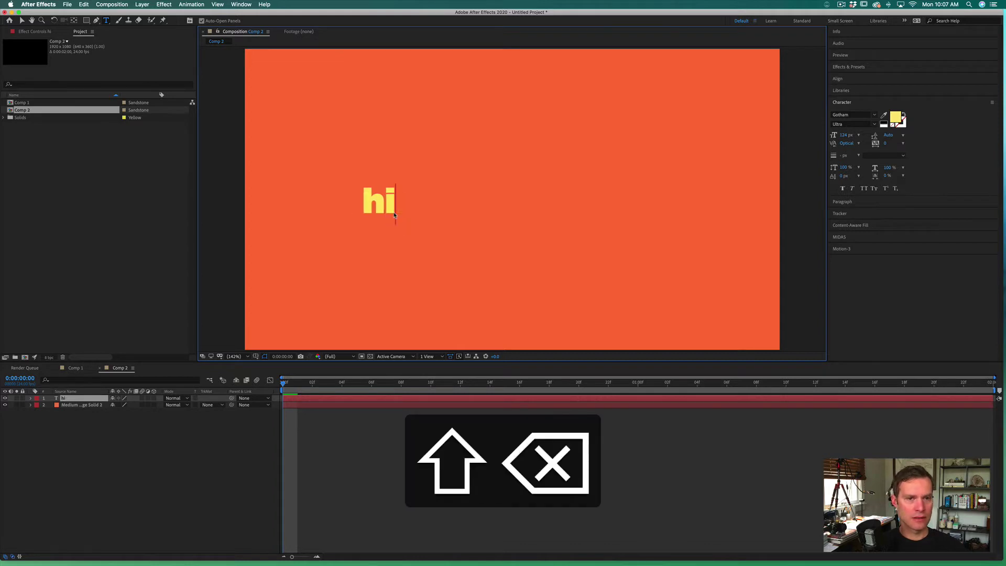
{"action": "key", "text": "BackSpace"}
{"action": "key", "text": "BackSpace"}
{"action": "type", "text": "HINGE"}
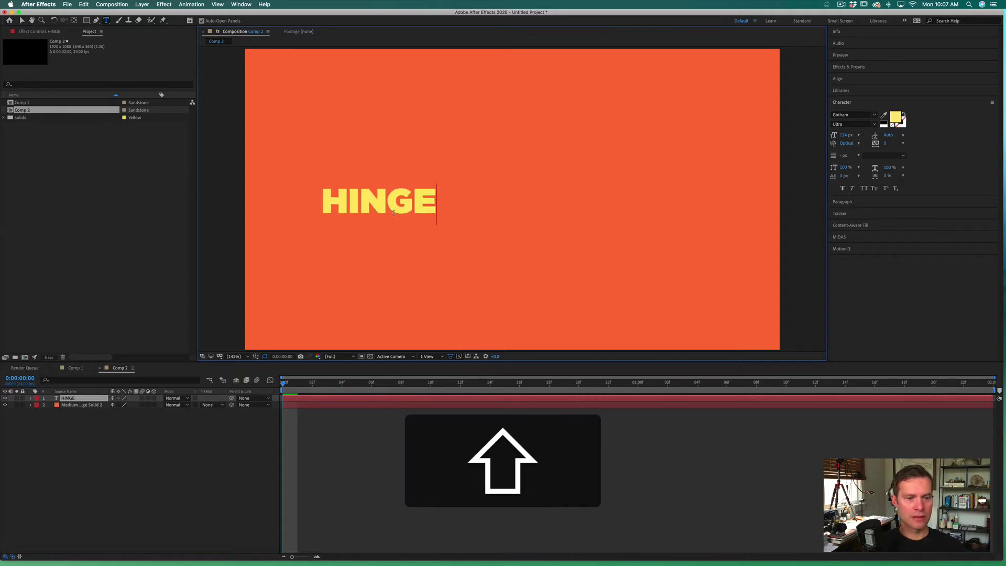
{"action": "scroll", "coordinate": [394, 211], "scroll_direction": "up", "scroll_amount": 1}
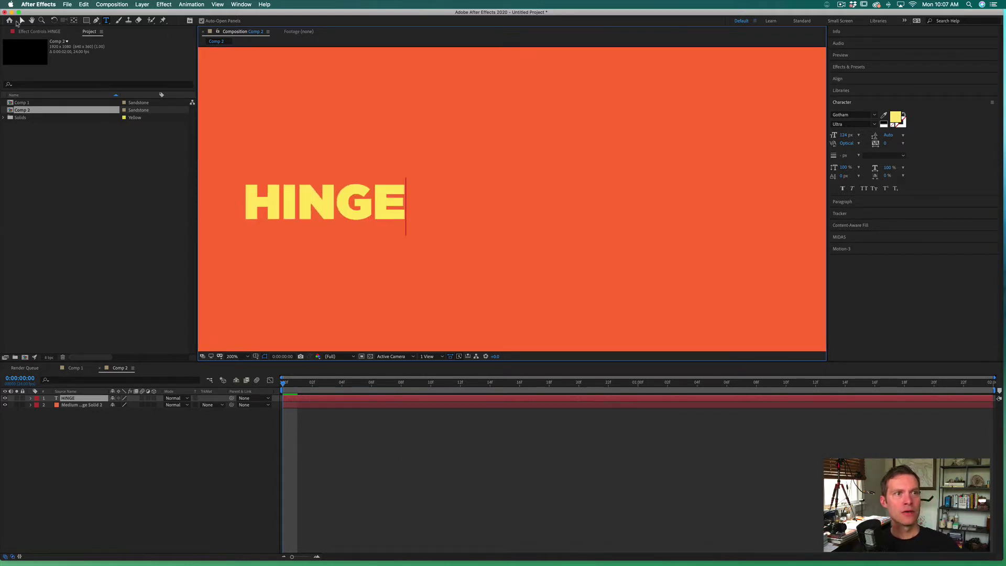
- Scale HINGE up proportionally until it spans most of the frame width
{"action": "left_click", "coordinate": [17, 21]}
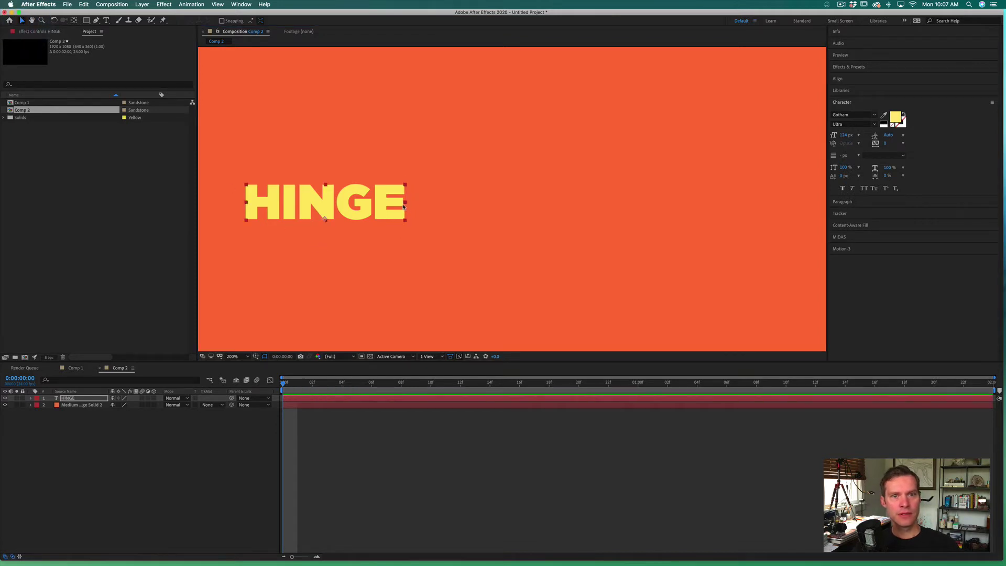
{"action": "left_click_drag", "start_coordinate": [404, 207], "coordinate": [703, 203]}
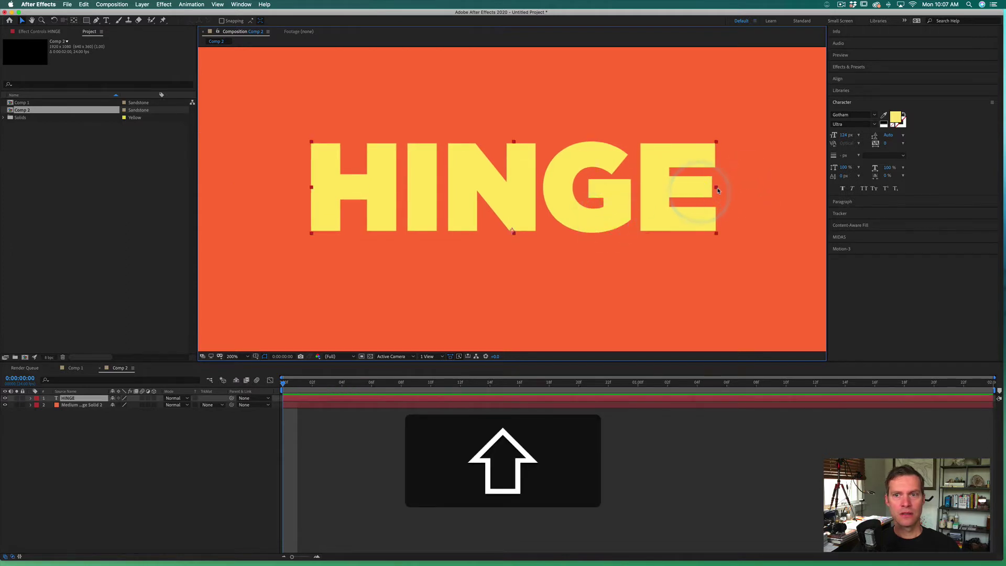
{"action": "left_click_drag", "start_coordinate": [716, 190], "coordinate": [814, 183]}
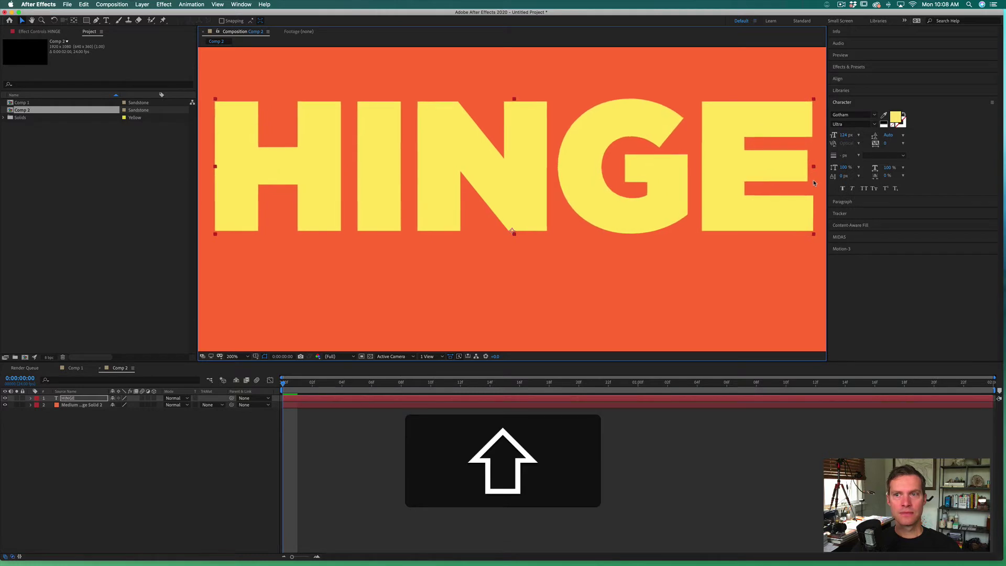
- Align HINGE to the composition's vertical center using the Align panel
{"action": "left_click", "coordinate": [840, 79]}
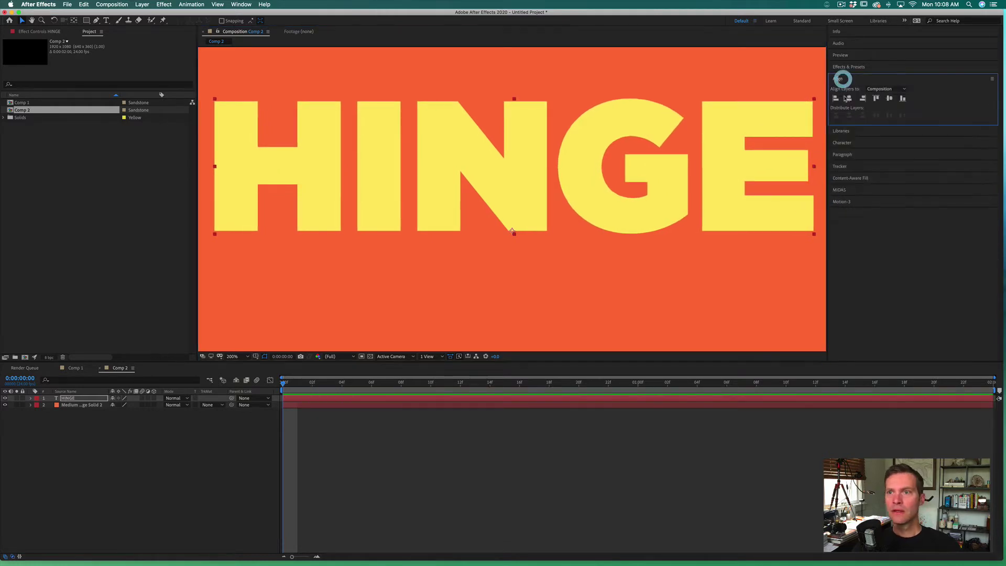
{"action": "left_click", "coordinate": [889, 99]}
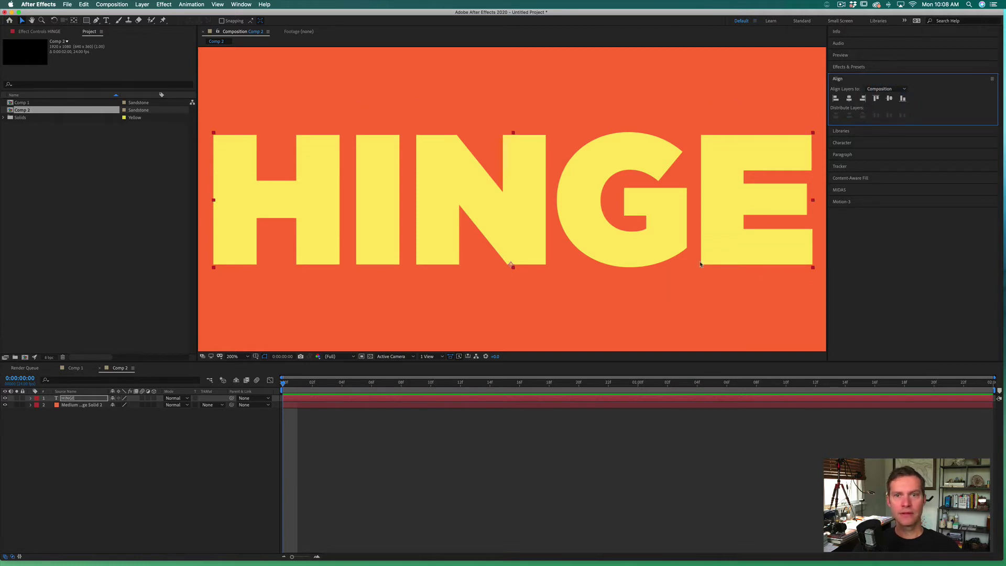
{"action": "left_click", "coordinate": [183, 268]}
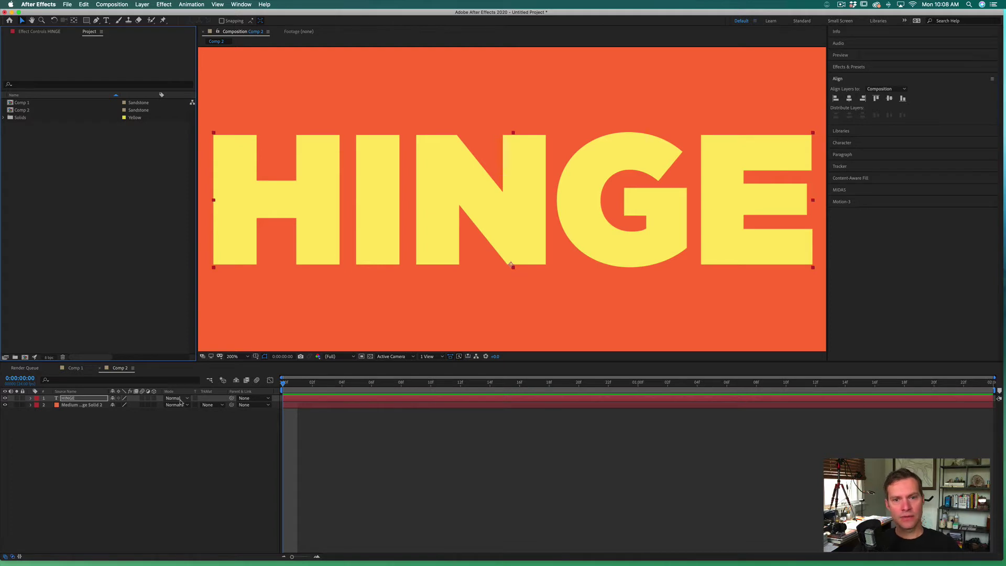
- Select the HINGE layer and turn on its 3D Layer switch
{"action": "left_click", "coordinate": [82, 424]}
{"action": "left_click", "coordinate": [70, 398]}
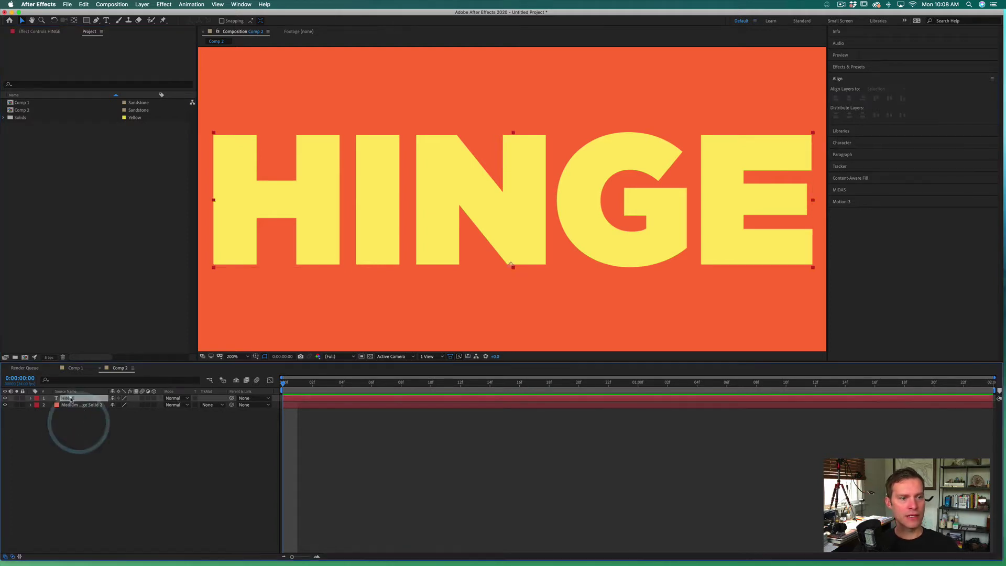
{"action": "left_click", "coordinate": [154, 398]}
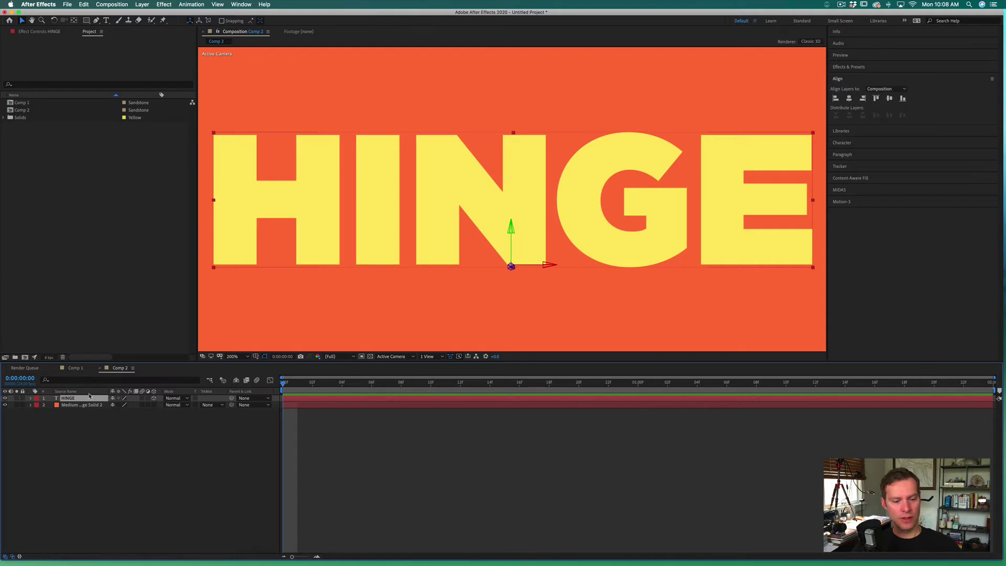
- Reveal HINGE's rotation, test a Y Rotation swing, then undo back to zero
{"action": "key", "text": "r"}
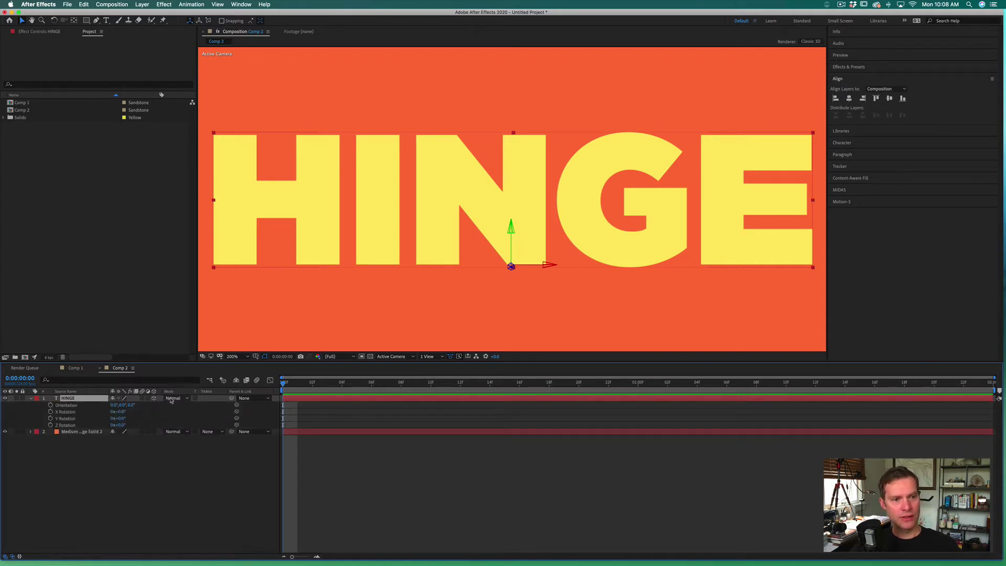
{"action": "left_click", "coordinate": [155, 399]}
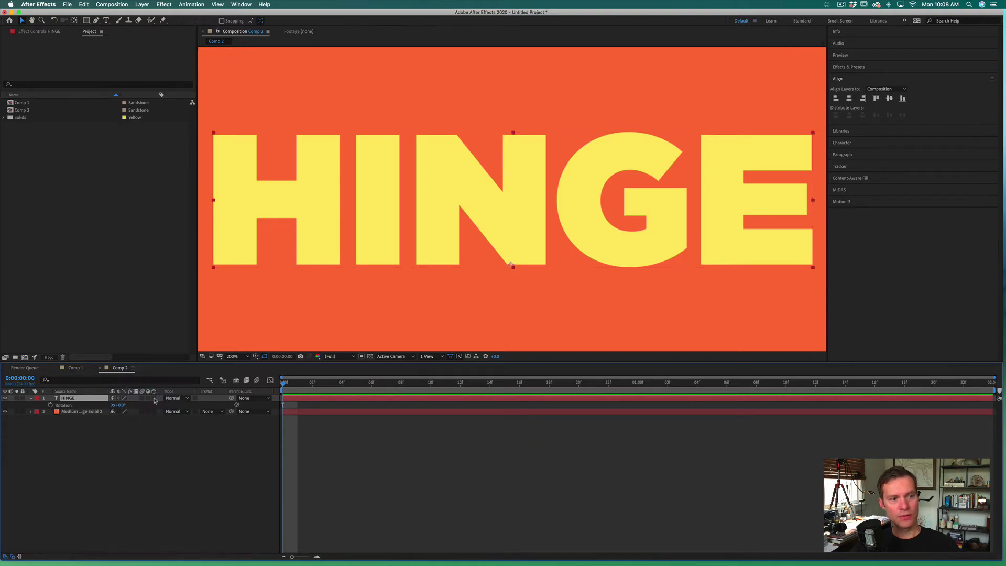
{"action": "left_click", "coordinate": [155, 400]}
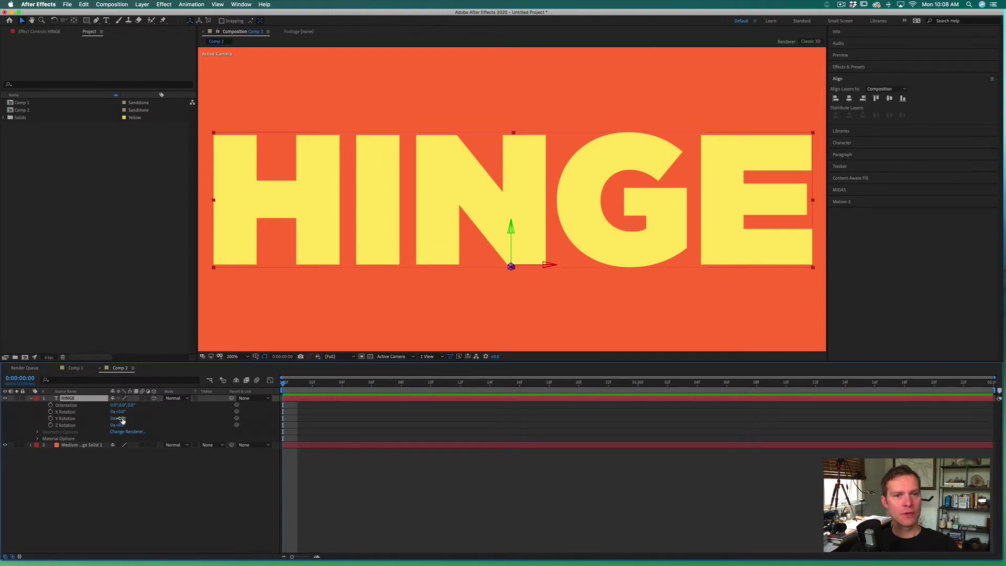
{"action": "mouse_move", "coordinate": [122, 419]}
{"action": "left_mouse_down"}
{"action": "mouse_move", "coordinate": [133, 417]}
{"action": "mouse_move", "coordinate": [120, 419]}
{"action": "left_mouse_up"}
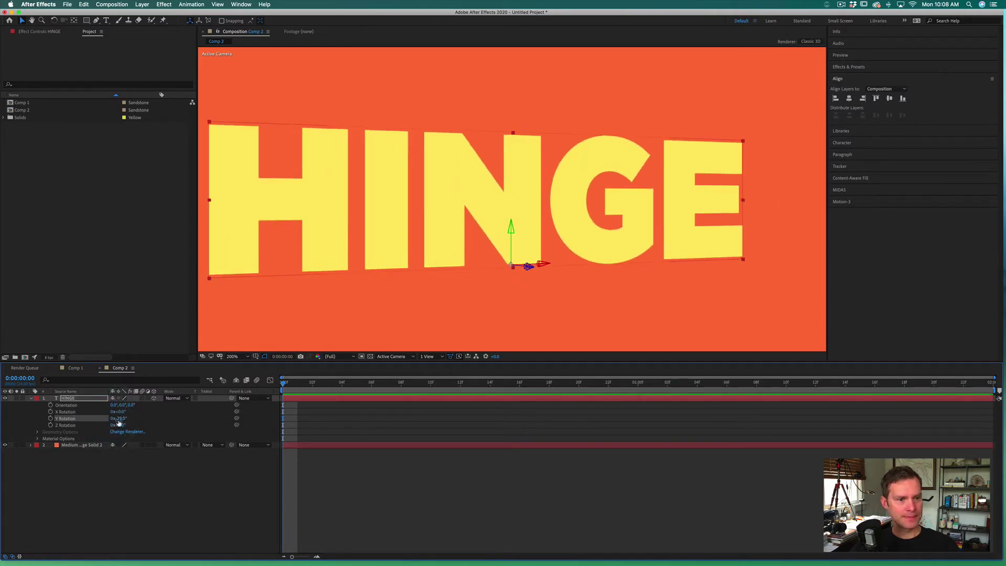
{"action": "key", "text": "super+z"}
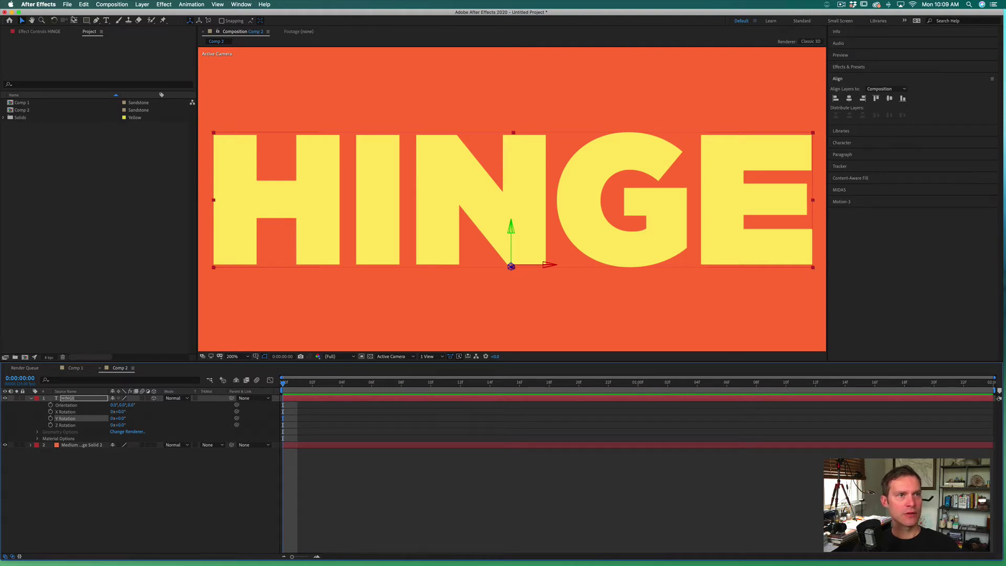
- Move HINGE's anchor point to the text's bottom-left corner with the Pan Behind tool
{"action": "left_click", "coordinate": [74, 22]}
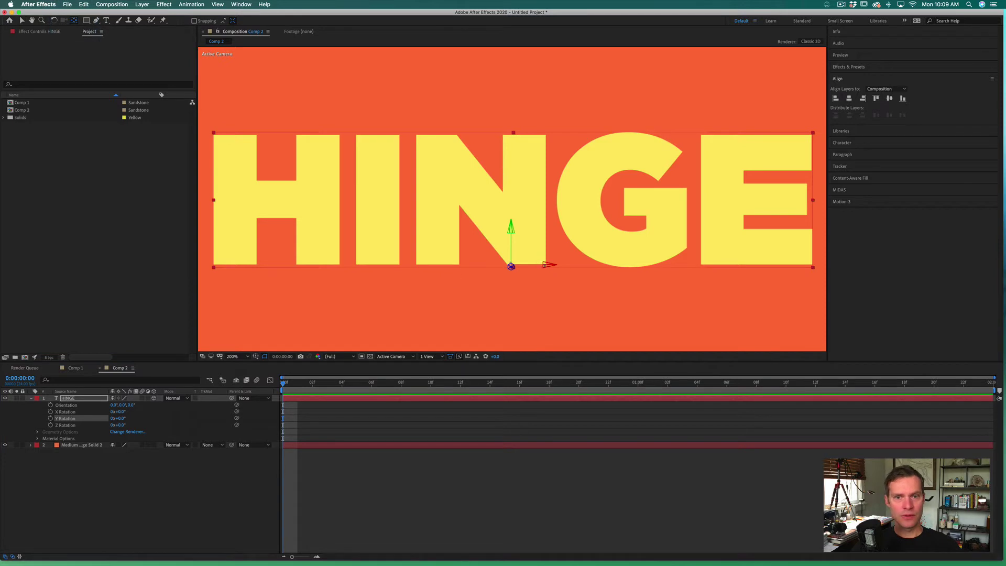
{"action": "left_click_drag", "start_coordinate": [511, 266], "coordinate": [218, 265]}
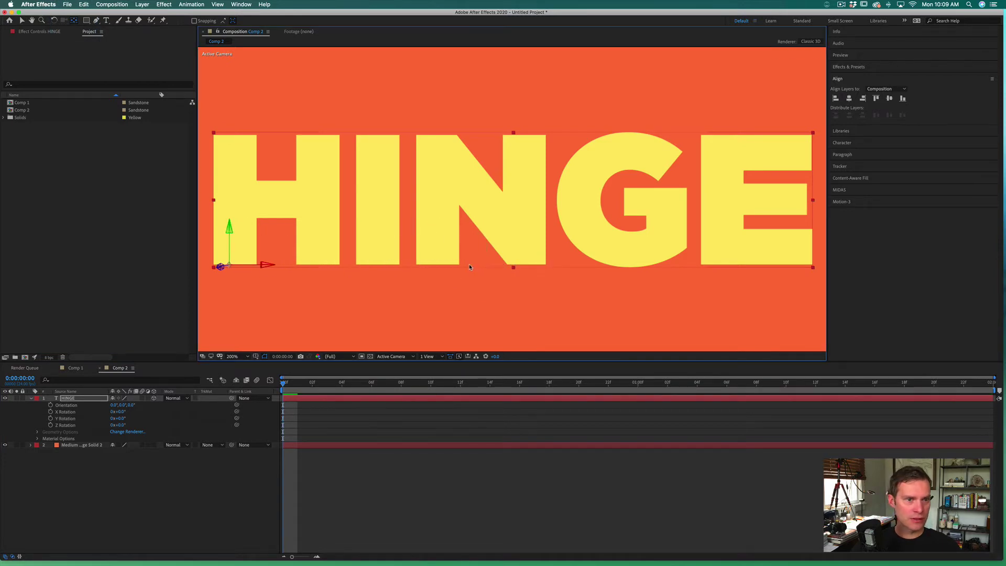
{"action": "key", "text": "Left"}
{"action": "key", "text": "Left"}
{"action": "key", "text": "Left"}
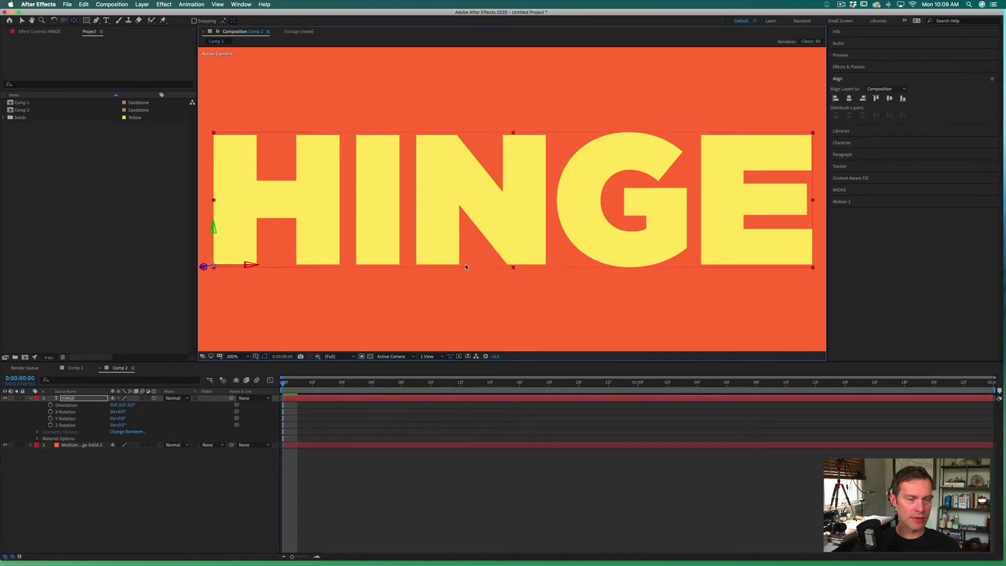
{"action": "left_click", "coordinate": [464, 263]}
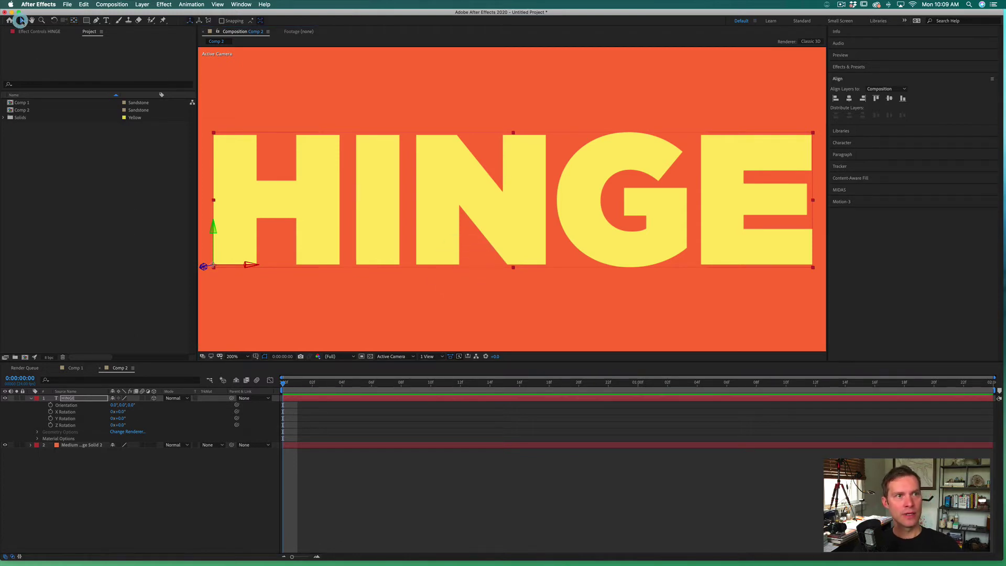
- Test-swing HINGE on Y Rotation around the new pivot, then undo
{"action": "left_click", "coordinate": [21, 22]}
{"action": "left_click_drag", "start_coordinate": [120, 418], "coordinate": [119, 419]}
{"action": "key", "text": "super+z"}
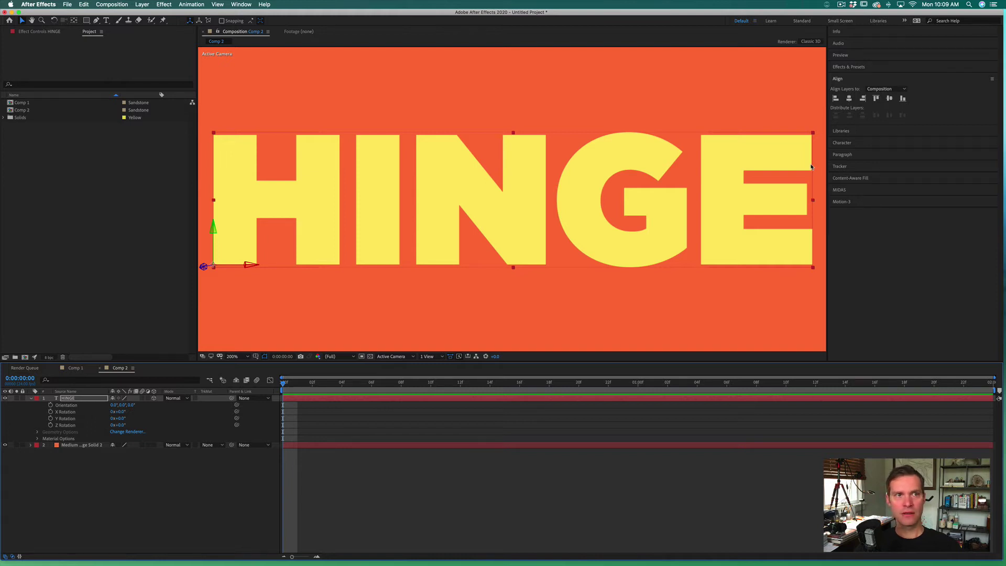
- Add a new null object, Null 2, and make it a 3D layer
{"action": "left_click", "coordinate": [142, 4]}
{"action": "mouse_move", "coordinate": [147, 14]}
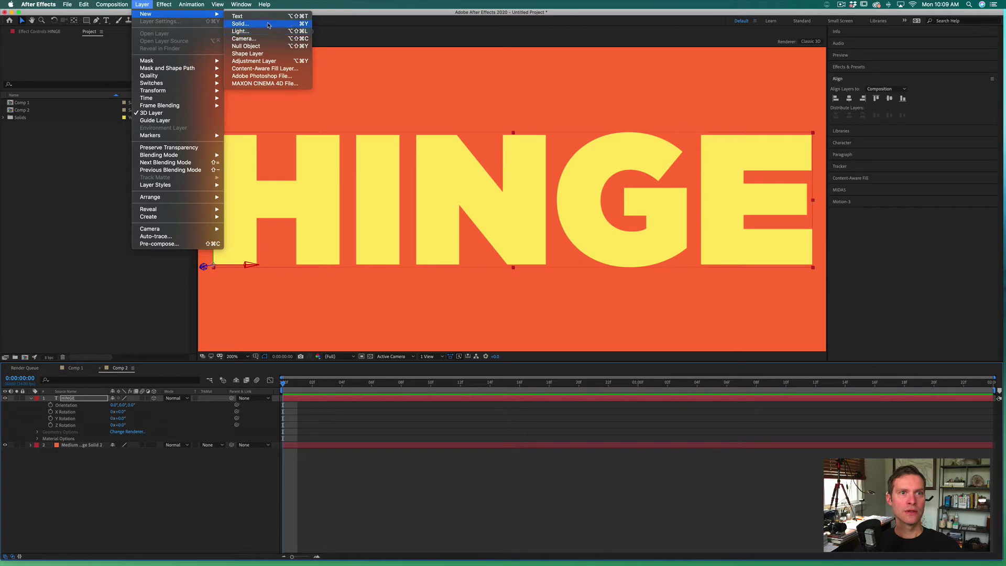
{"action": "left_click", "coordinate": [251, 45]}
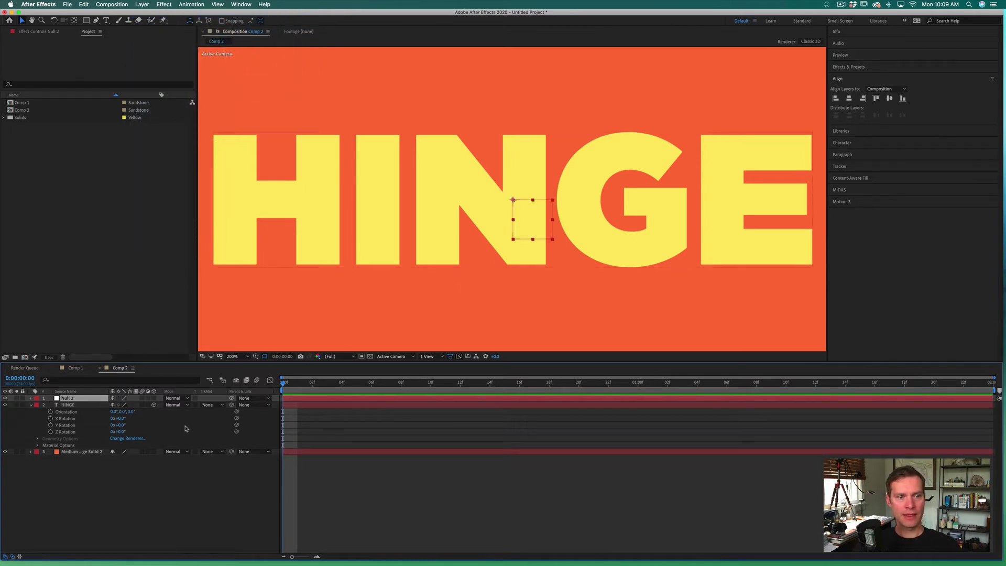
{"action": "left_click", "coordinate": [155, 399]}
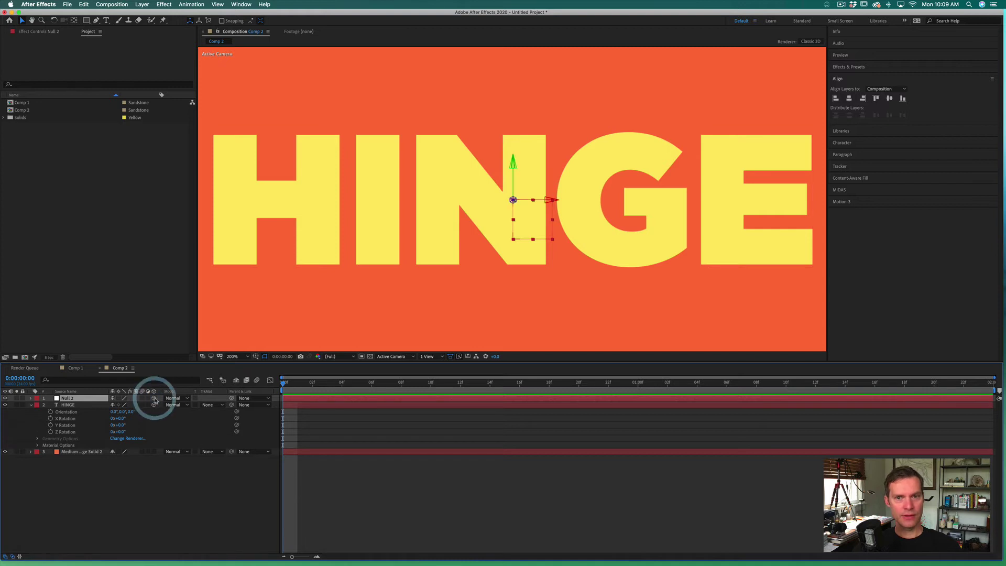
- Drag Null 2 along X to the right edge of the E
{"action": "left_click", "coordinate": [22, 22]}
{"action": "mouse_move", "coordinate": [545, 203]}
{"action": "left_mouse_down"}
{"action": "mouse_move", "coordinate": [811, 204]}
{"action": "mouse_move", "coordinate": [821, 217]}
{"action": "left_mouse_up"}
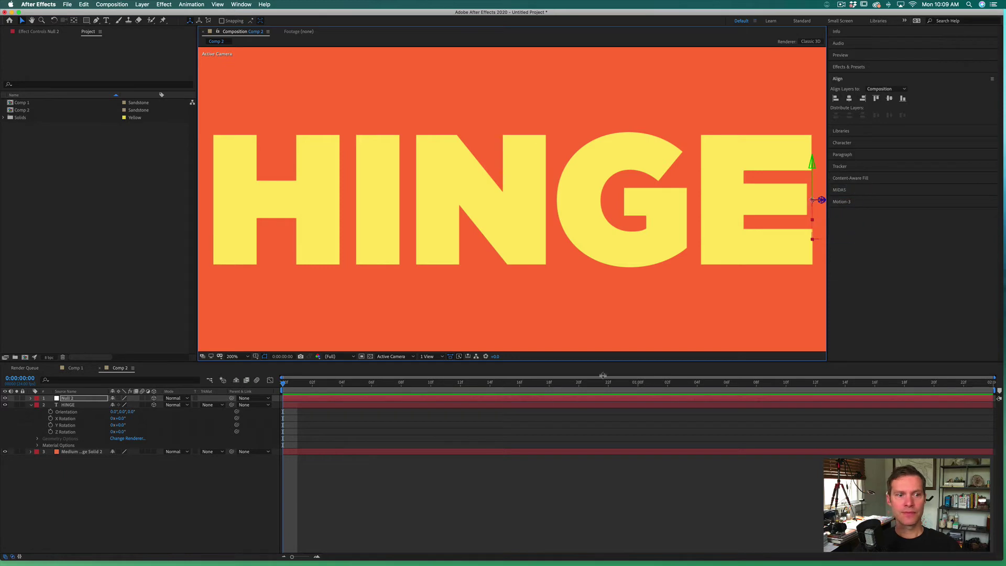
{"action": "left_click", "coordinate": [123, 504]}
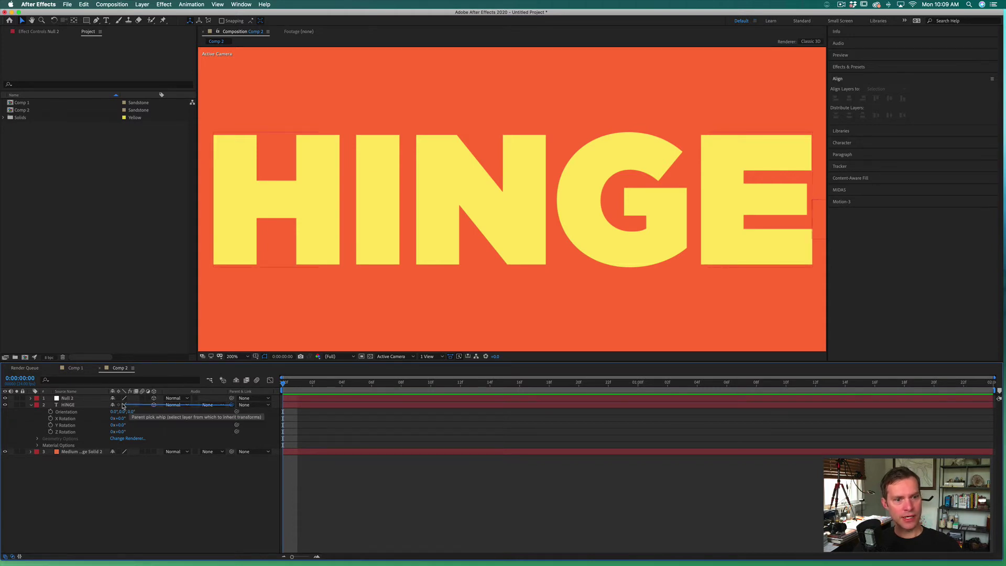
- Parent HINGE to Null 2 with the pick whip and toggle the timeline column panes
{"action": "left_click_drag", "start_coordinate": [123, 406], "coordinate": [66, 399]}
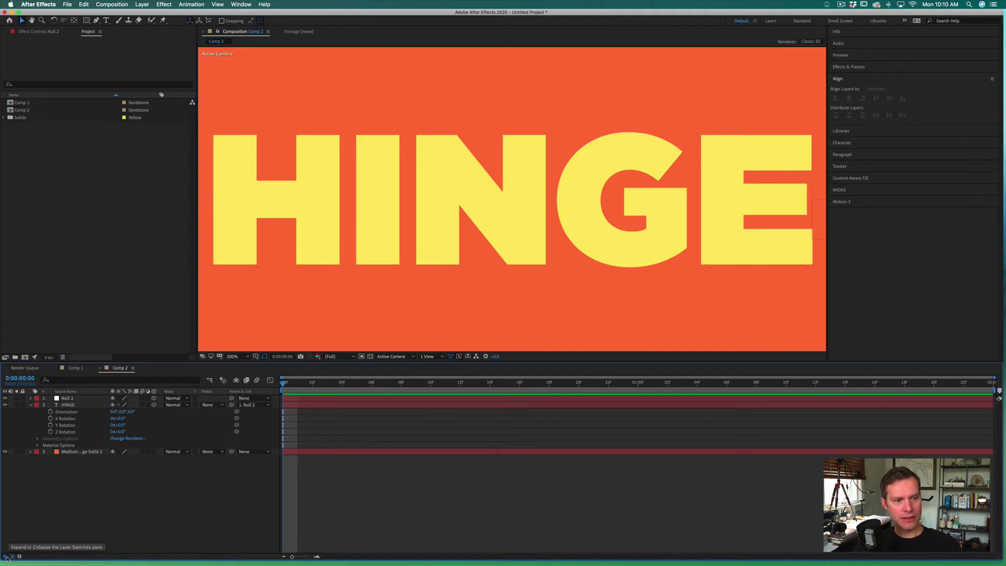
{"action": "left_click", "coordinate": [17, 556]}
{"action": "left_click", "coordinate": [5, 557]}
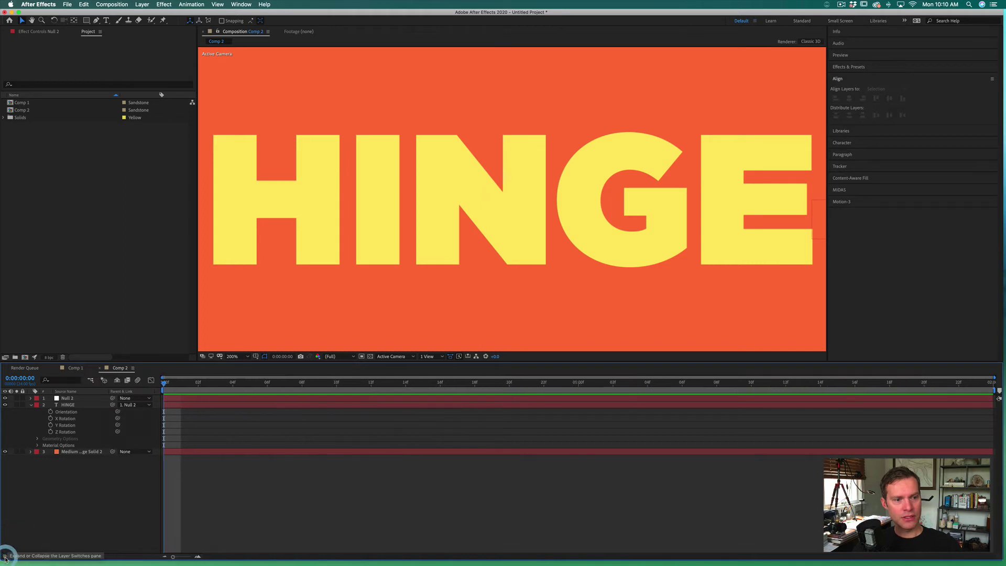
{"action": "left_click", "coordinate": [5, 556]}
{"action": "left_click", "coordinate": [17, 556]}
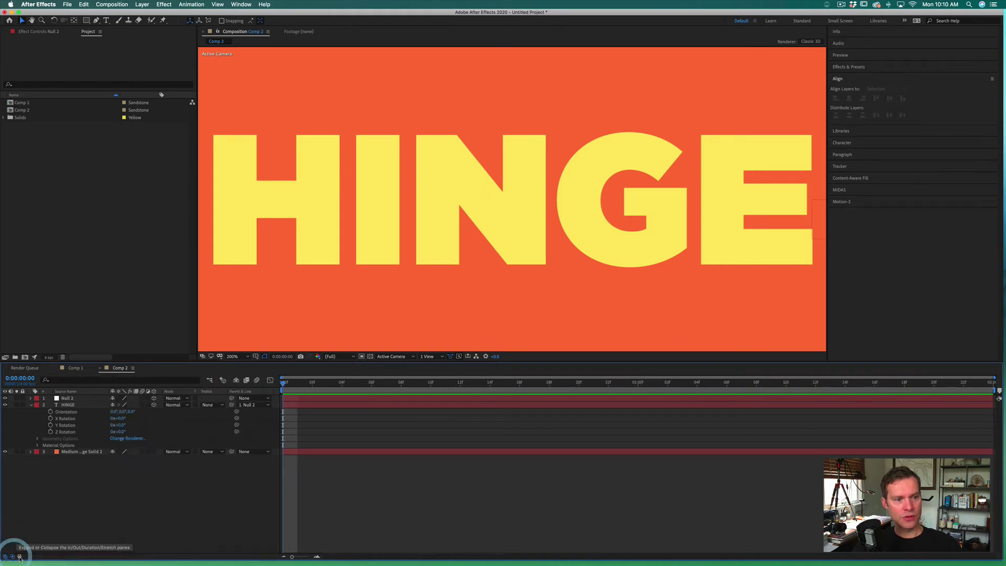
{"action": "left_click", "coordinate": [30, 556]}
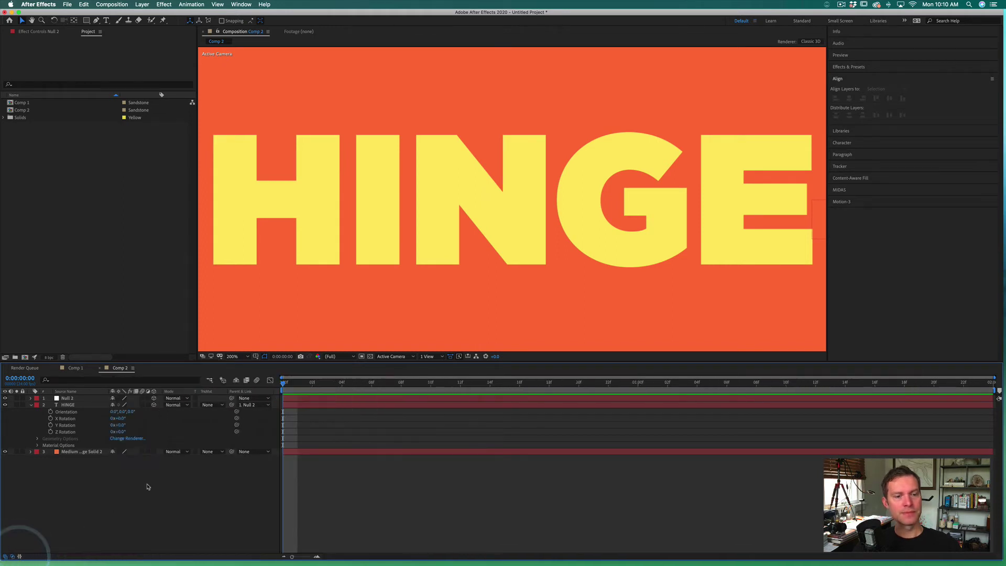
{"action": "left_click", "coordinate": [212, 497]}
- Add a 0° Y Rotation keyframe on HINGE at its frame-18 resting position
{"action": "left_click_drag", "start_coordinate": [290, 382], "coordinate": [548, 383]}
{"action": "key", "text": "Page_Up"}
{"action": "key", "text": "Page_Up"}
{"action": "key", "text": "Home"}
{"action": "key", "text": "Page_Down"}
{"action": "key", "text": "Page_Down"}
{"action": "key", "text": "Page_Up"}
{"action": "key", "text": "Page_Up"}
{"action": "key", "text": "Page_Up"}
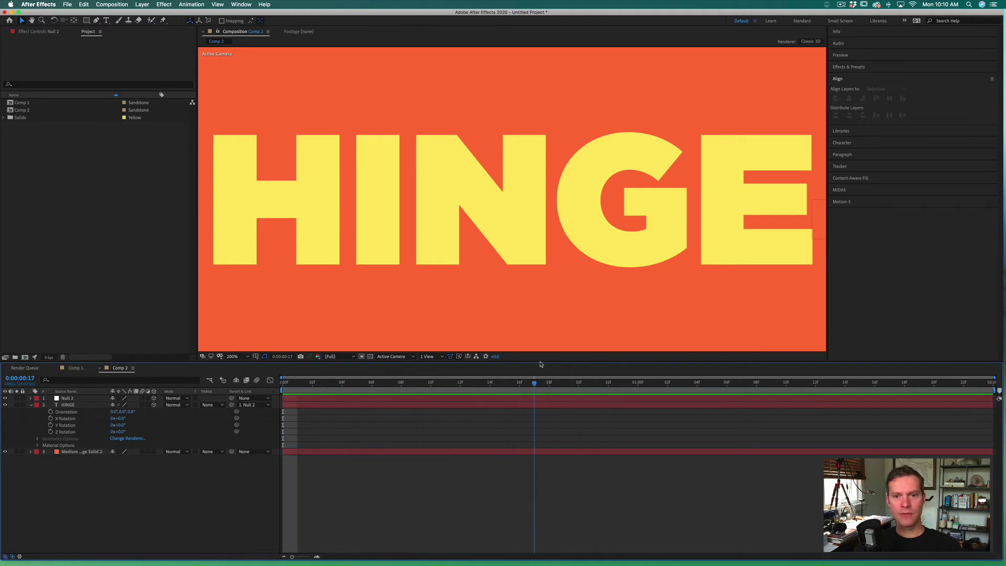
{"action": "key", "text": "Page_Down"}
{"action": "key", "text": "Page_Up"}
{"action": "key", "text": "Page_Up"}
{"action": "left_click", "coordinate": [521, 382]}
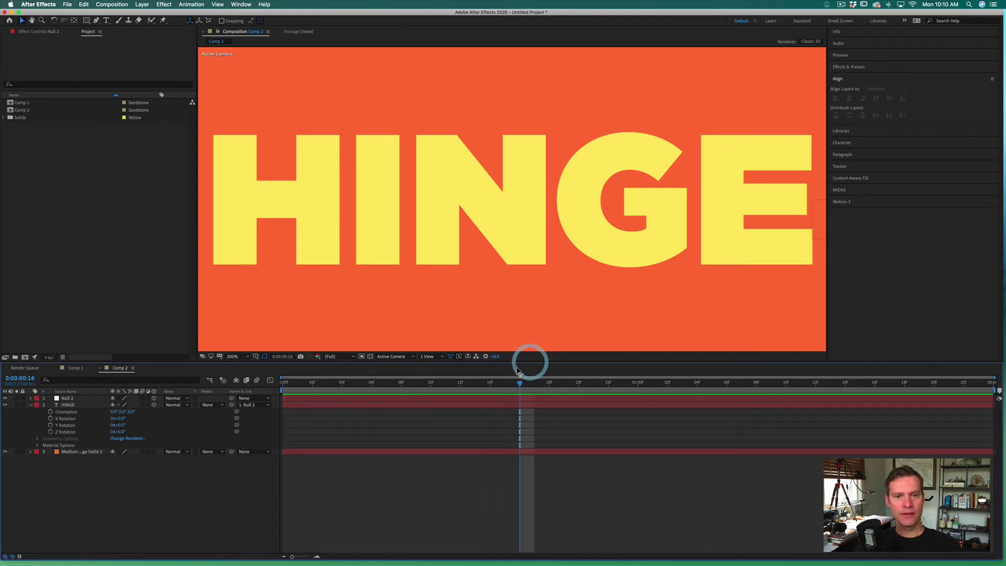
{"action": "left_click_drag", "start_coordinate": [519, 384], "coordinate": [549, 384]}
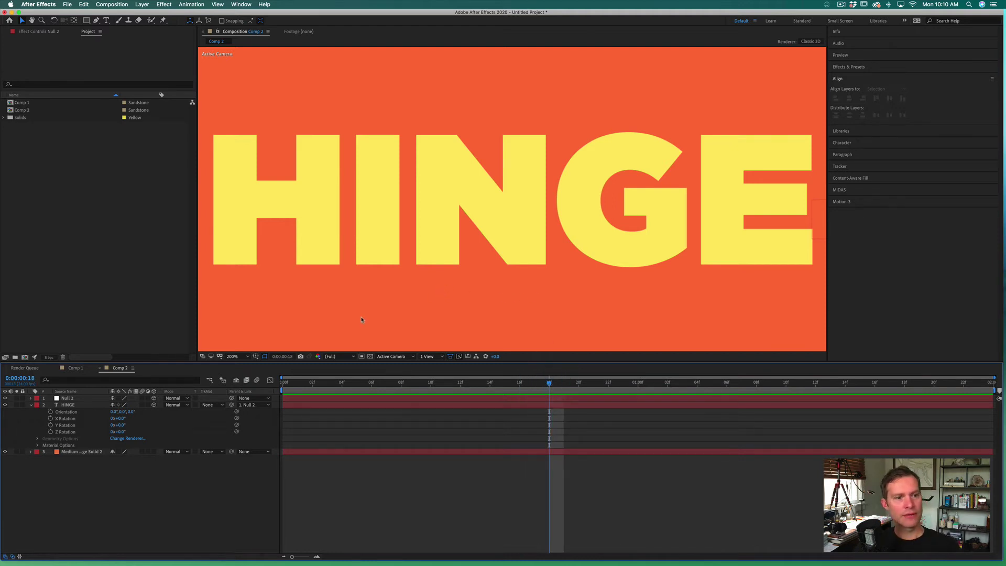
{"action": "left_click", "coordinate": [51, 425]}
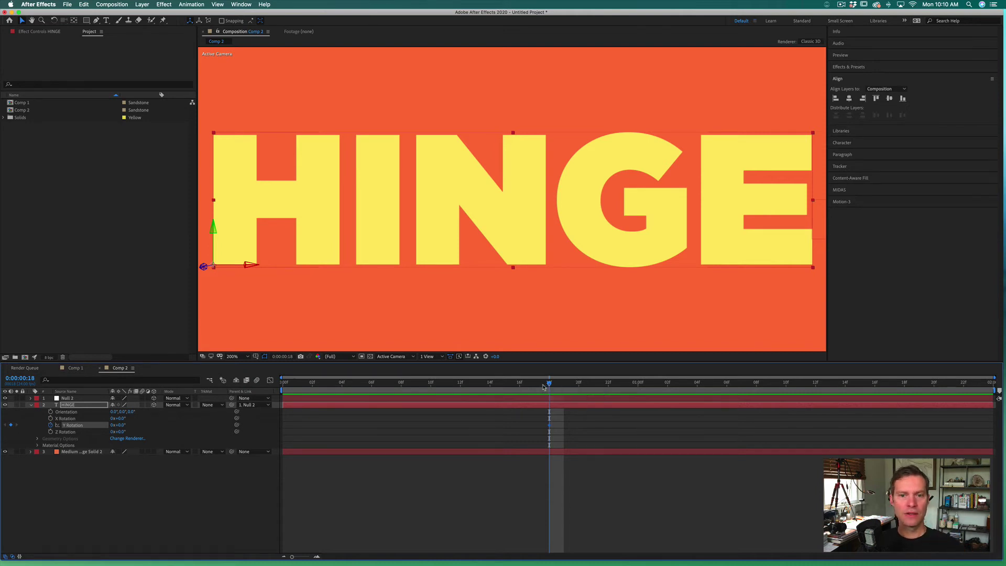
{"action": "left_click_drag", "start_coordinate": [549, 385], "coordinate": [519, 386]}
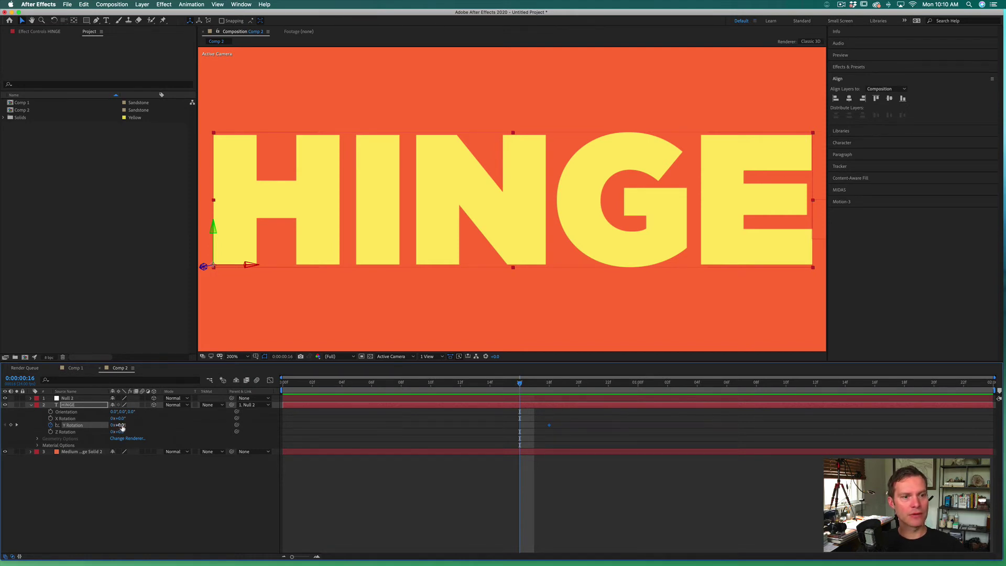
- Keyframe Y Rotation at frames 16, 12 and 2, ending edge-on near -104°
{"action": "left_click_drag", "start_coordinate": [121, 426], "coordinate": [115, 427]}
{"action": "left_click_drag", "start_coordinate": [519, 385], "coordinate": [460, 384]}
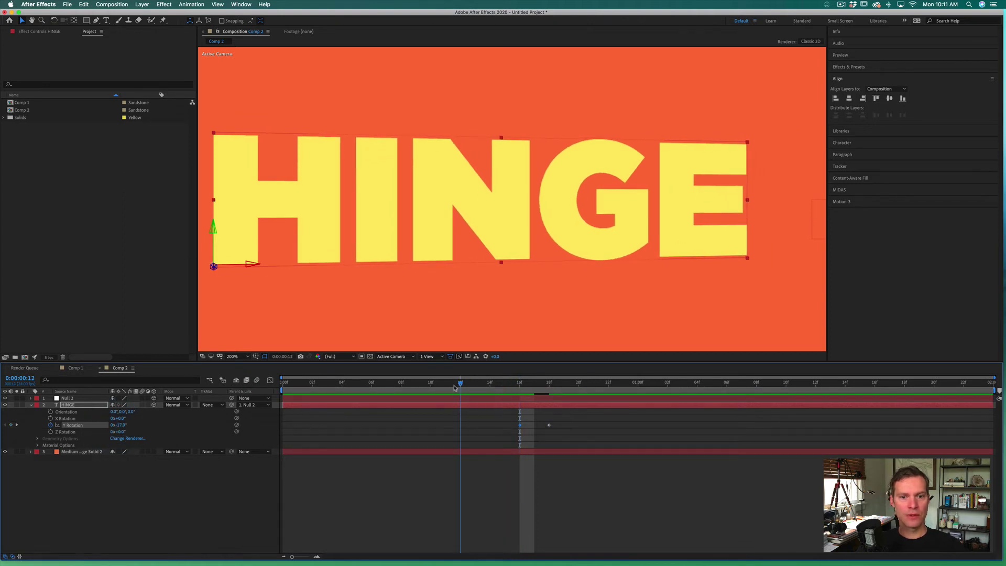
{"action": "left_click_drag", "start_coordinate": [122, 426], "coordinate": [139, 426]}
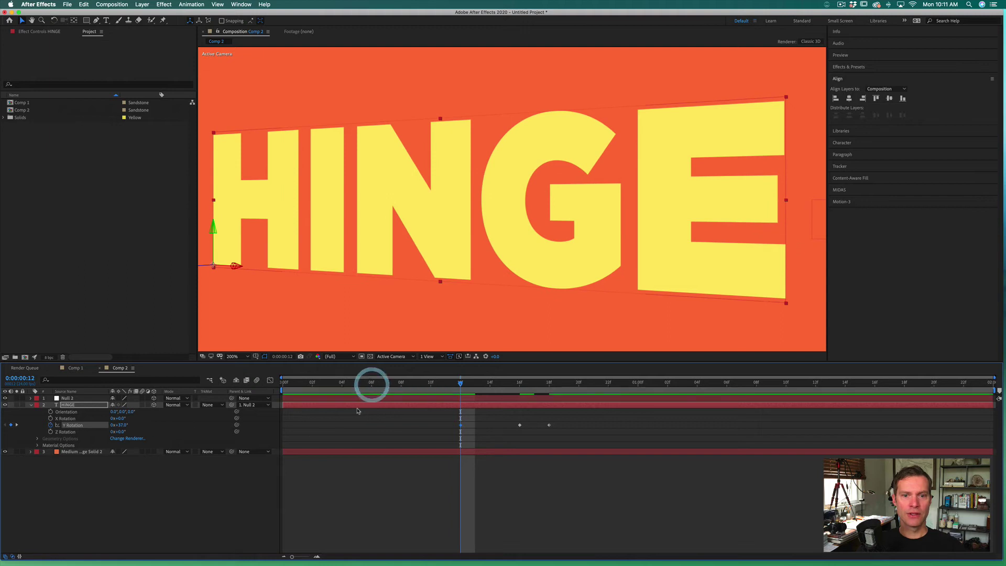
{"action": "left_click_drag", "start_coordinate": [459, 383], "coordinate": [312, 382]}
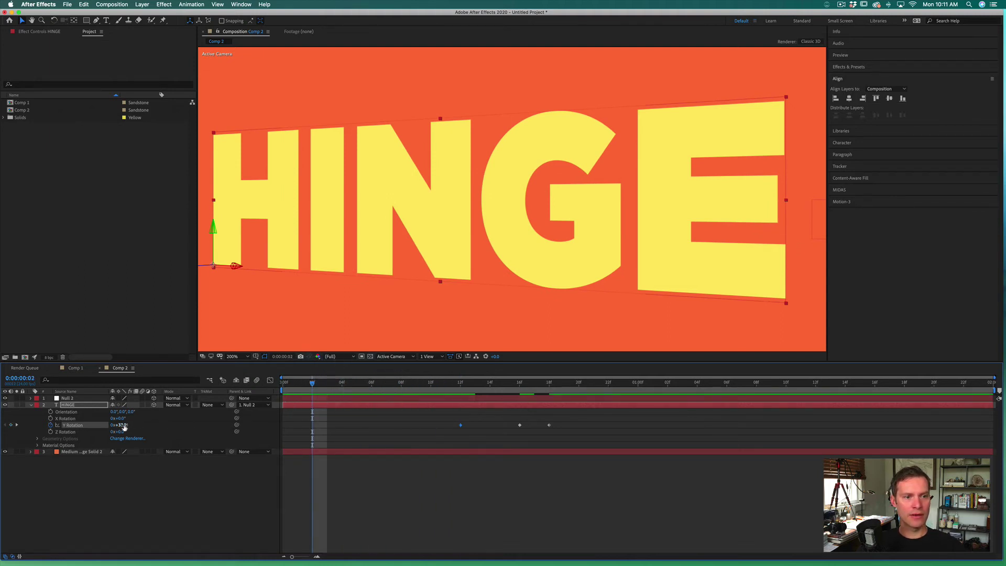
{"action": "left_click_drag", "start_coordinate": [119, 424], "coordinate": [69, 429]}
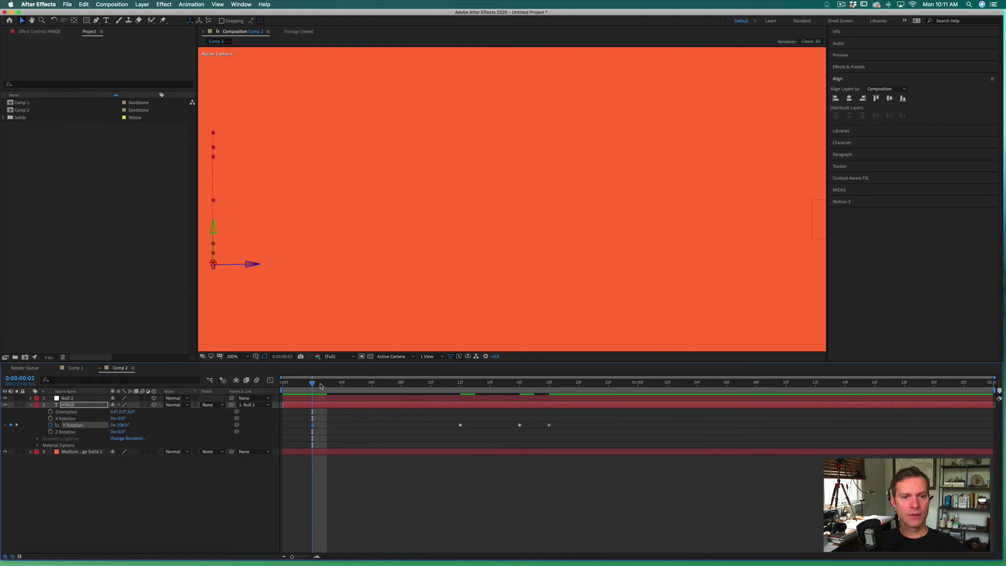
- Preview the swing-in, then apply Easy Ease to all rotation keyframes
{"action": "left_click_drag", "start_coordinate": [311, 383], "coordinate": [285, 382]}
{"action": "key", "text": "space"}
{"action": "key", "text": "space"}
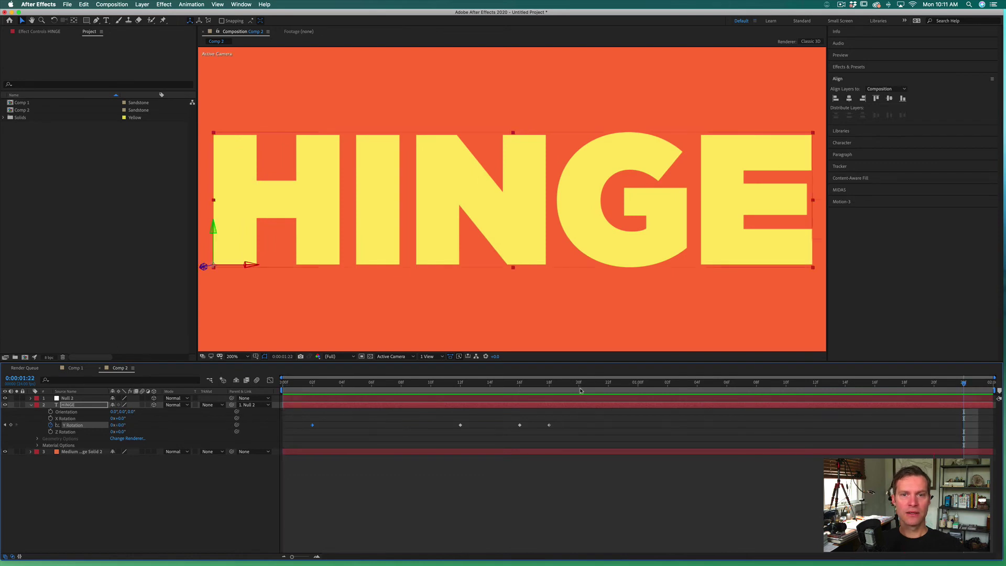
{"action": "left_click_drag", "start_coordinate": [575, 424], "coordinate": [305, 434]}
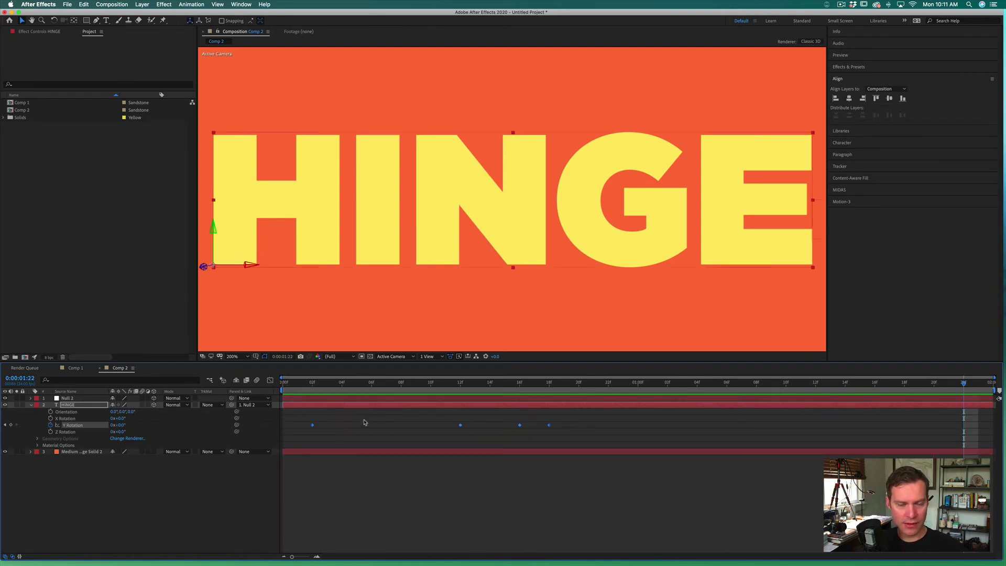
{"action": "key", "text": "F9"}
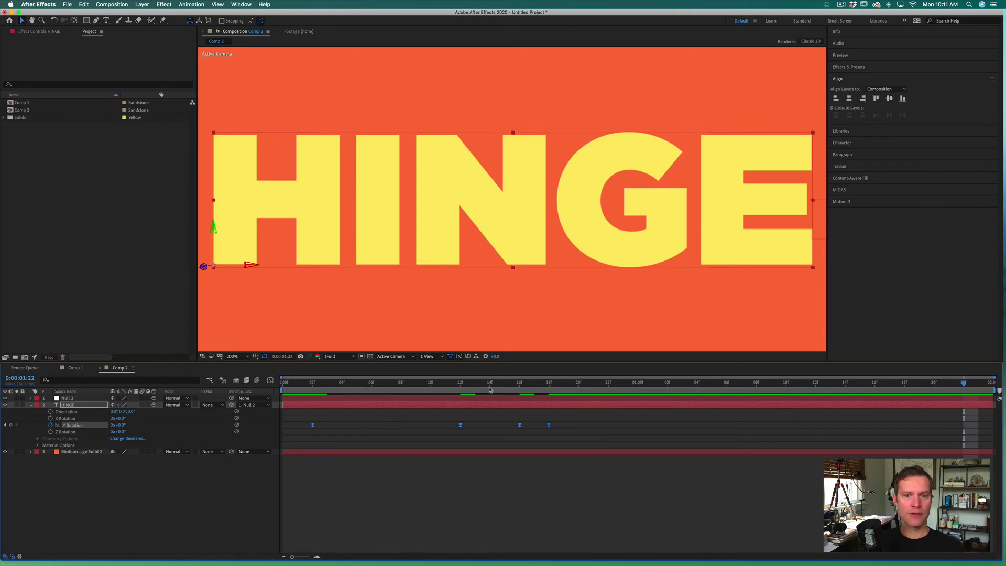
{"action": "right_click", "coordinate": [461, 425]}
{"action": "mouse_move", "coordinate": [493, 515]}
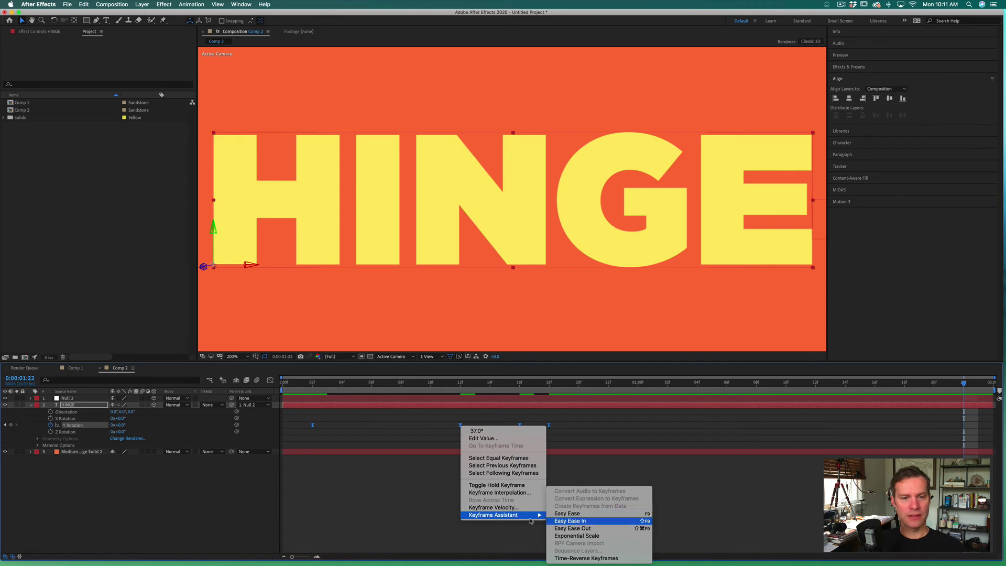
{"action": "left_click", "coordinate": [568, 513]}
{"action": "key", "text": "Home"}
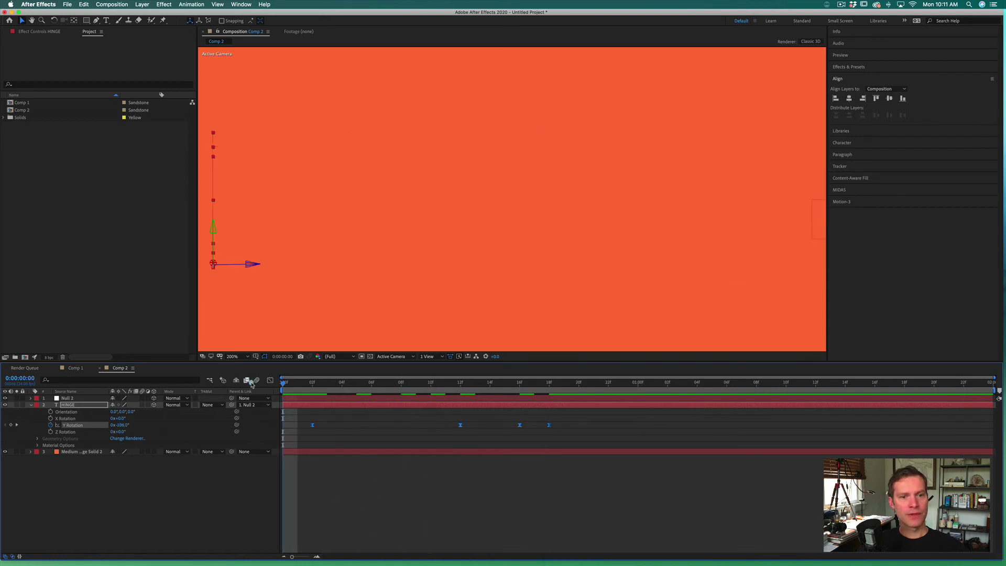
{"action": "key", "text": "space"}
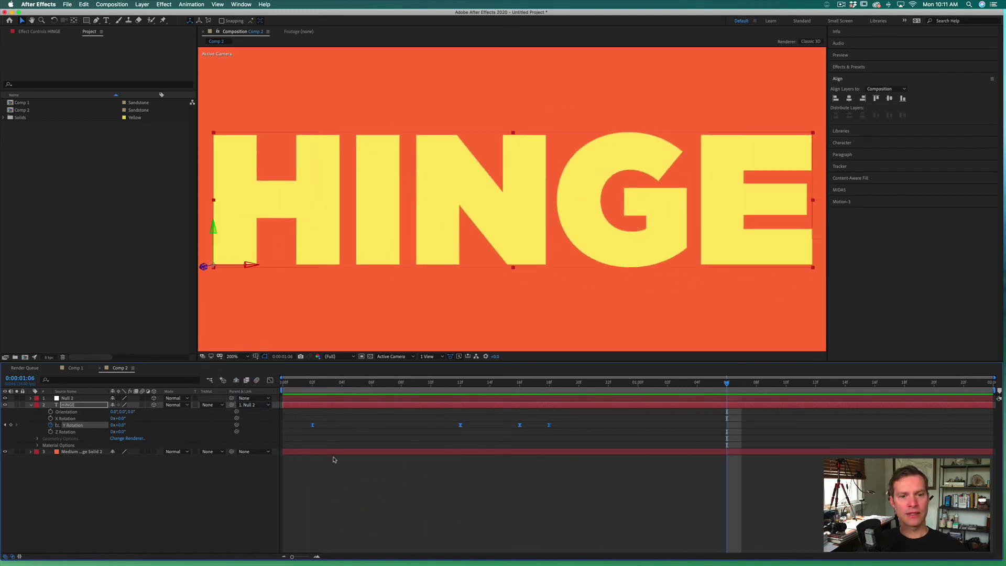
{"action": "left_click", "coordinate": [334, 460]}
{"action": "left_click", "coordinate": [311, 383]}
{"action": "left_click", "coordinate": [285, 384]}
{"action": "left_click", "coordinate": [147, 266]}
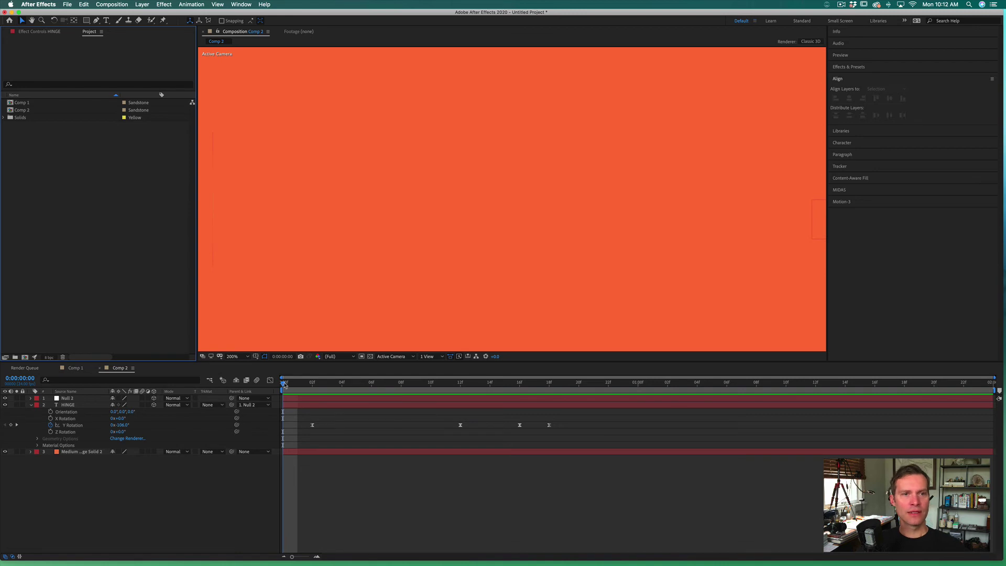
- Keyframe HINGE's Opacity at full on frame 2 and 0% on frame 1
{"action": "left_click_drag", "start_coordinate": [285, 383], "coordinate": [312, 384]}
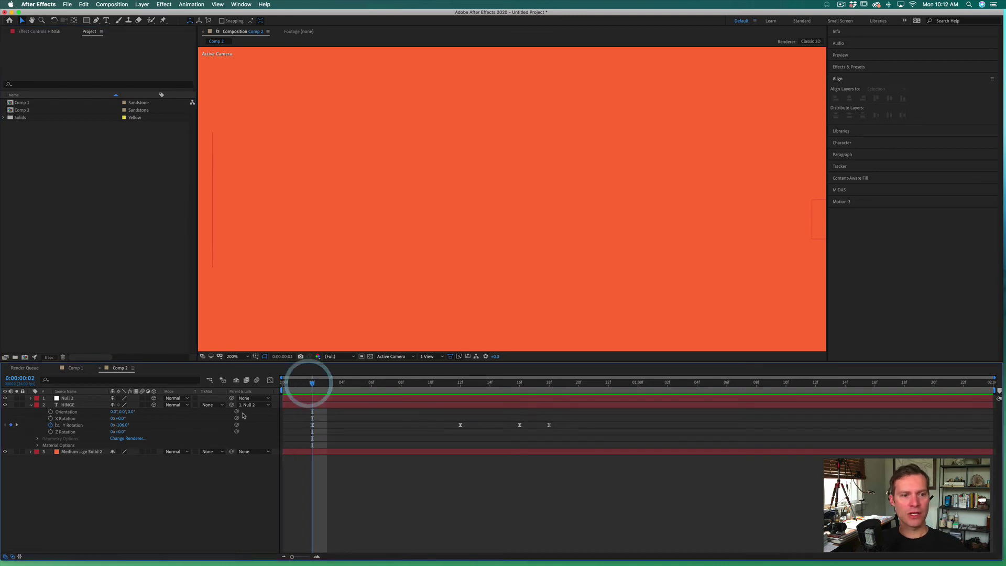
{"action": "left_click", "coordinate": [68, 405]}
{"action": "key", "text": "r"}
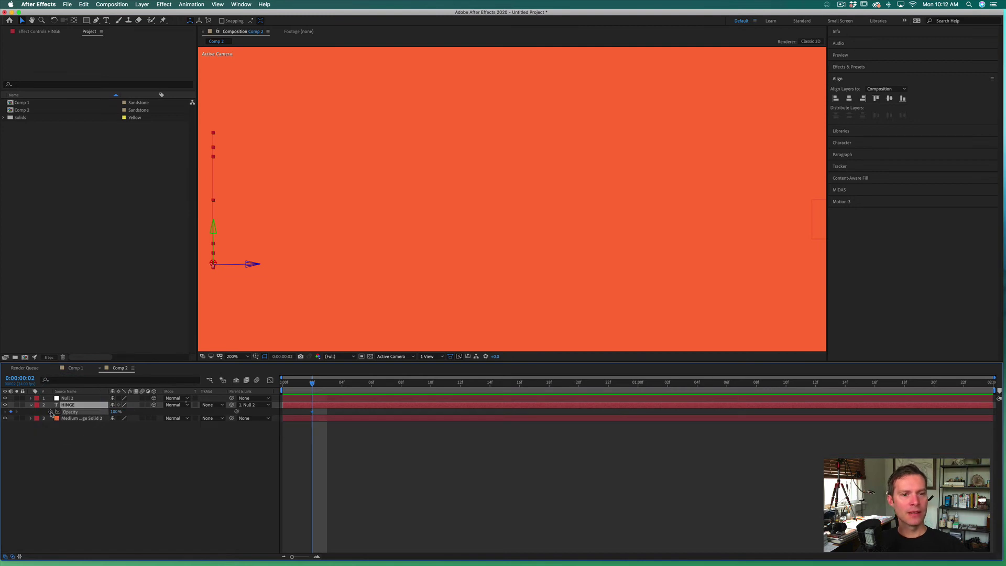
{"action": "left_click", "coordinate": [50, 412]}
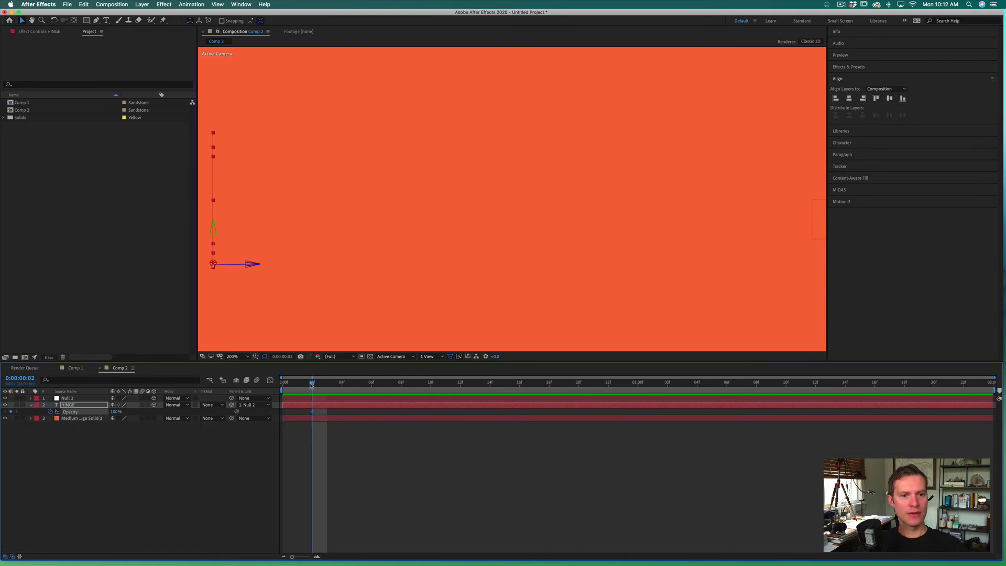
{"action": "key", "text": "Page_Up"}
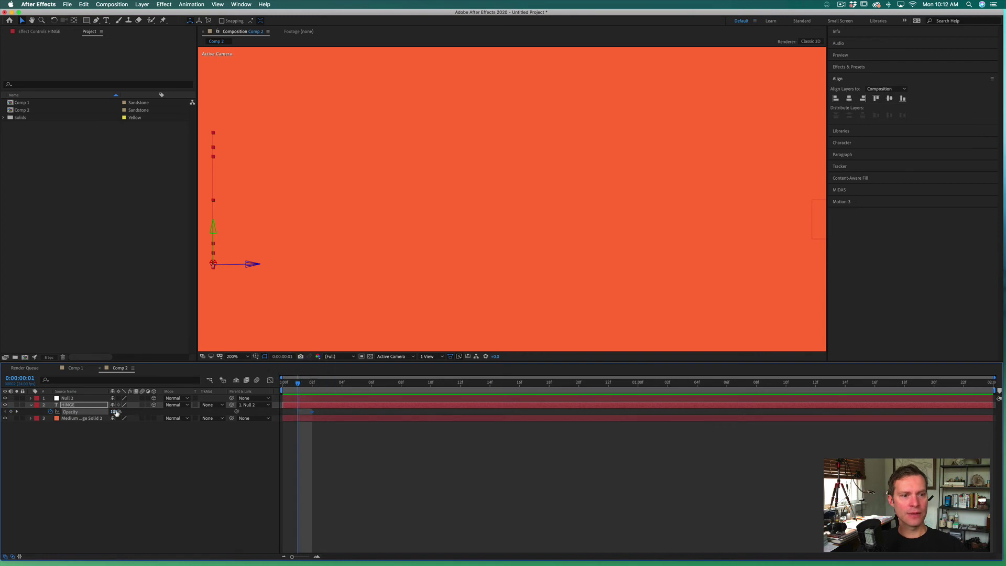
{"action": "left_click", "coordinate": [13, 411]}
- Scrub frames 1 and 2 to check the opacity cut, then watch HINGE swing in
{"action": "left_click", "coordinate": [204, 472]}
{"action": "left_click", "coordinate": [175, 322]}
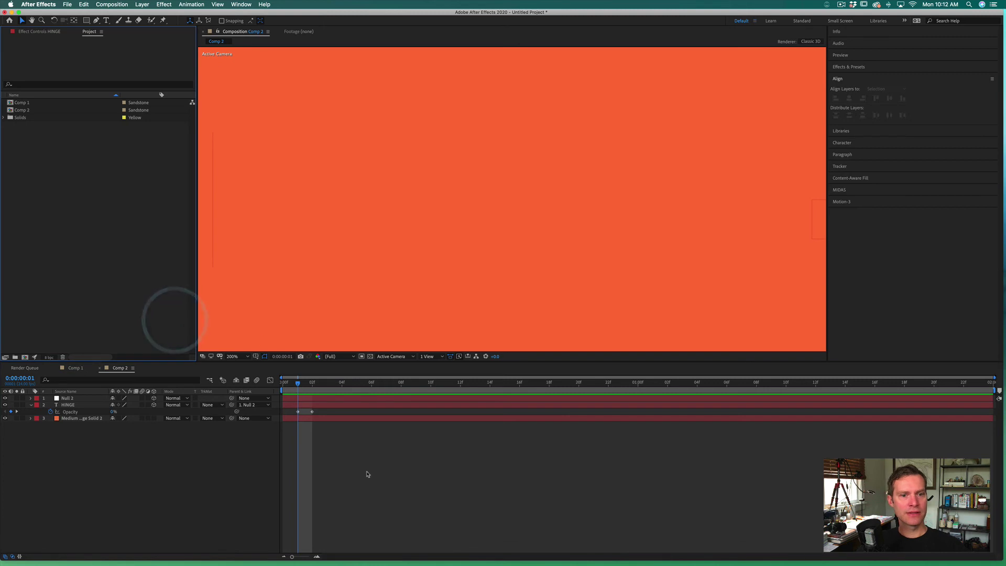
{"action": "left_click", "coordinate": [362, 469]}
{"action": "left_click", "coordinate": [282, 385]}
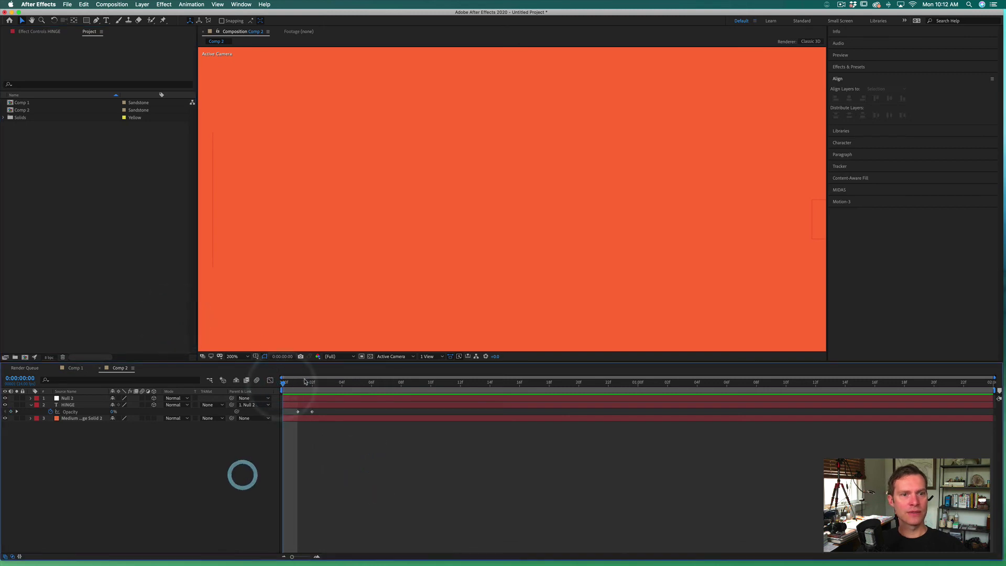
{"action": "mouse_move", "coordinate": [285, 383]}
{"action": "left_mouse_down"}
{"action": "mouse_move", "coordinate": [329, 384]}
{"action": "mouse_move", "coordinate": [298, 383]}
{"action": "left_mouse_up"}
{"action": "left_click", "coordinate": [366, 457]}
{"action": "left_click", "coordinate": [377, 480]}
{"action": "mouse_move", "coordinate": [297, 383]}
{"action": "left_mouse_down"}
{"action": "mouse_move", "coordinate": [800, 383]}
{"action": "mouse_move", "coordinate": [697, 383]}
{"action": "mouse_move", "coordinate": [771, 383]}
{"action": "mouse_move", "coordinate": [727, 384]}
{"action": "mouse_move", "coordinate": [756, 383]}
{"action": "left_mouse_up"}
- Keyframe Null 2's Y Rotation at 0° on 1:08 and -74° on 1:18
{"action": "left_click", "coordinate": [66, 398]}
{"action": "key", "text": "Return"}
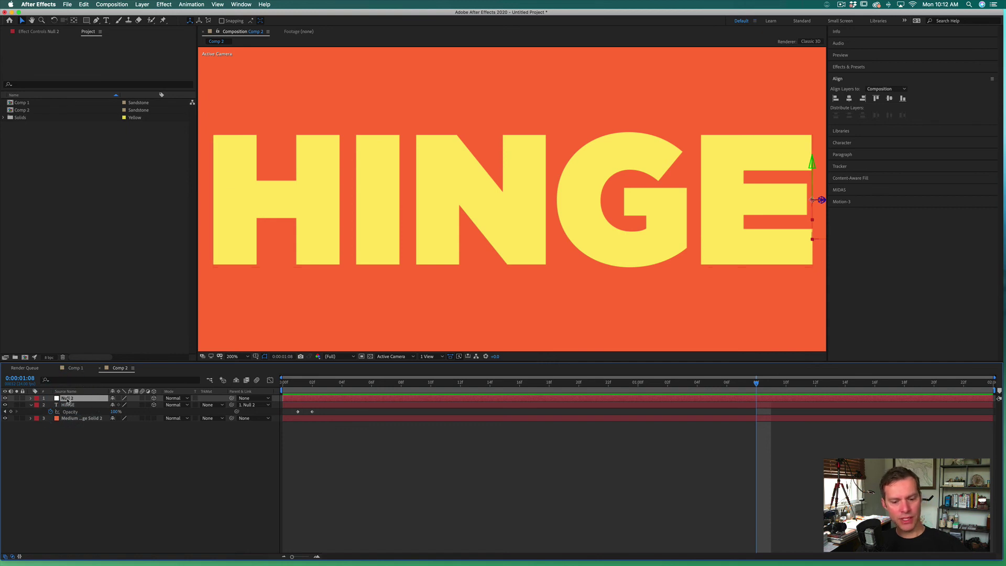
{"action": "key", "text": "r"}
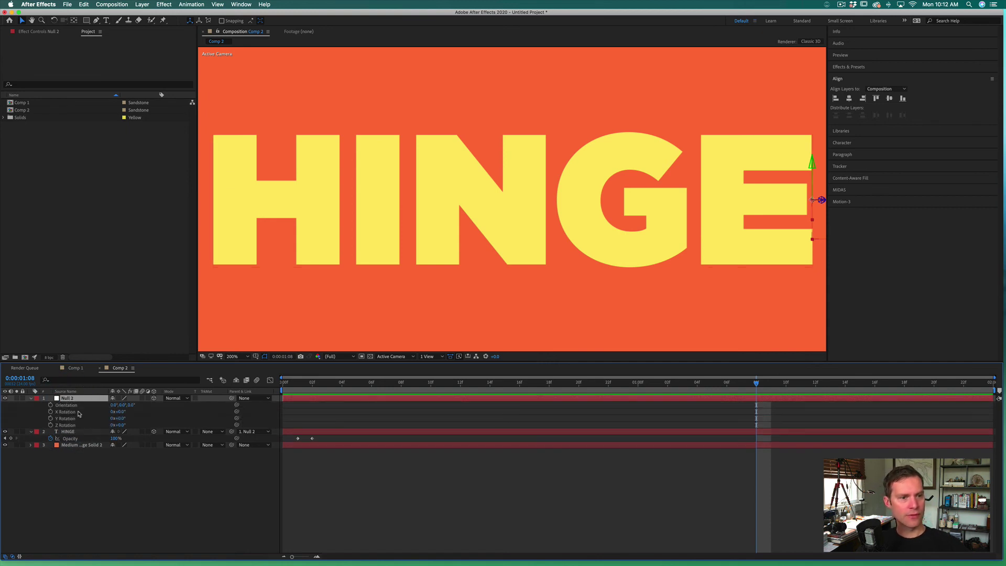
{"action": "left_click", "coordinate": [50, 418]}
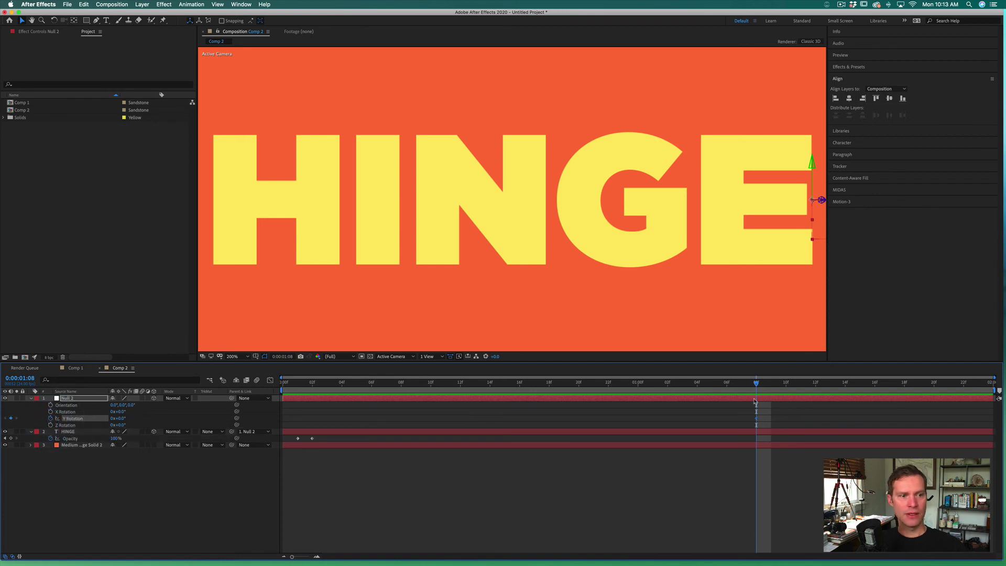
{"action": "left_click_drag", "start_coordinate": [756, 384], "coordinate": [903, 384]}
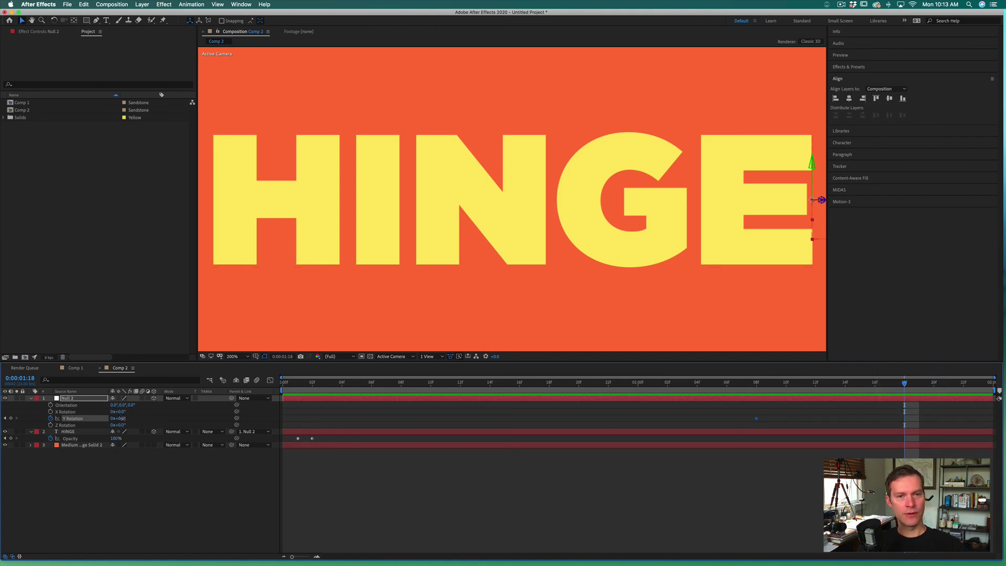
{"action": "left_click_drag", "start_coordinate": [120, 418], "coordinate": [96, 422]}
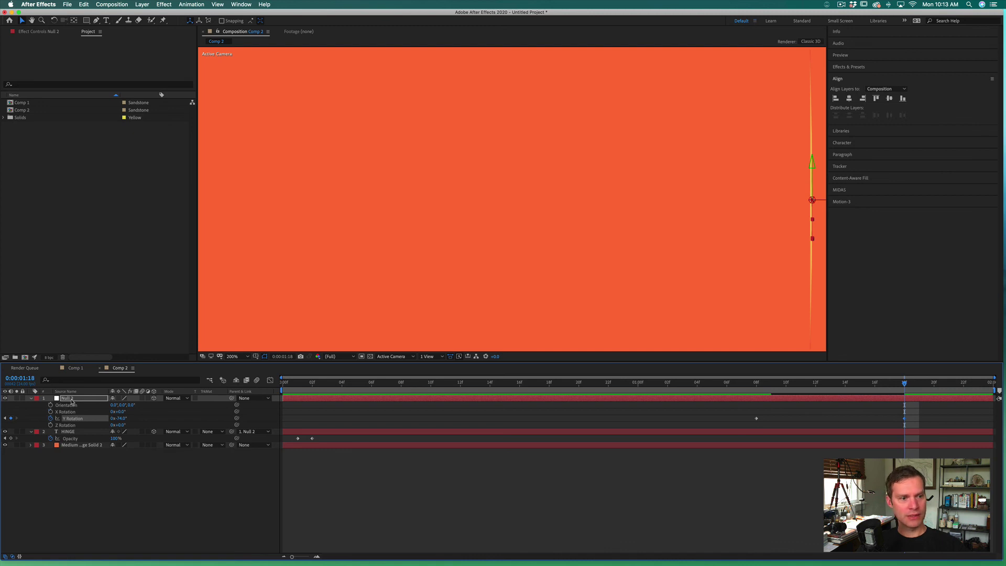
- Key HINGE's Opacity at 100% on 1:18 and 0% on 1:19
{"action": "left_click", "coordinate": [69, 431]}
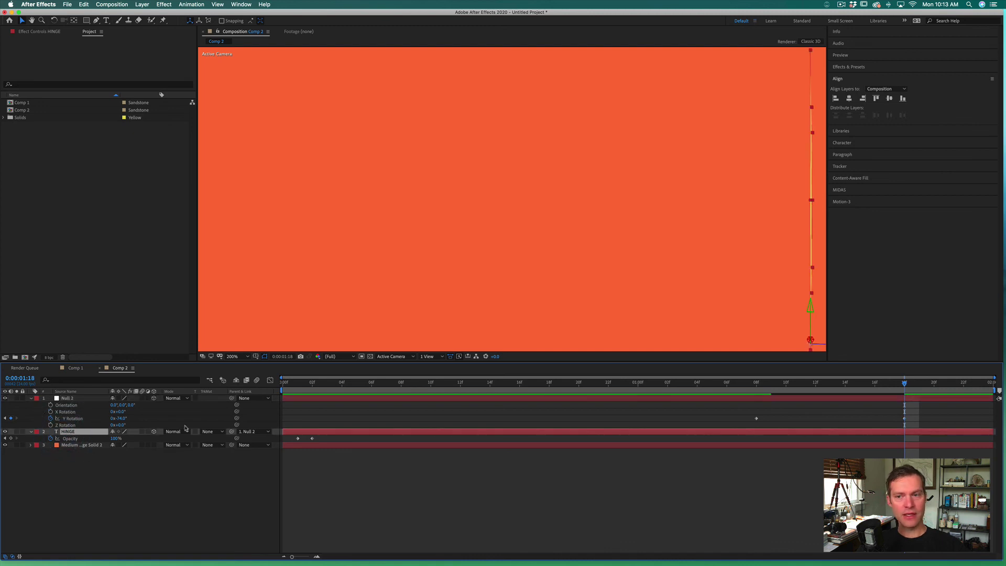
{"action": "left_click", "coordinate": [69, 399]}
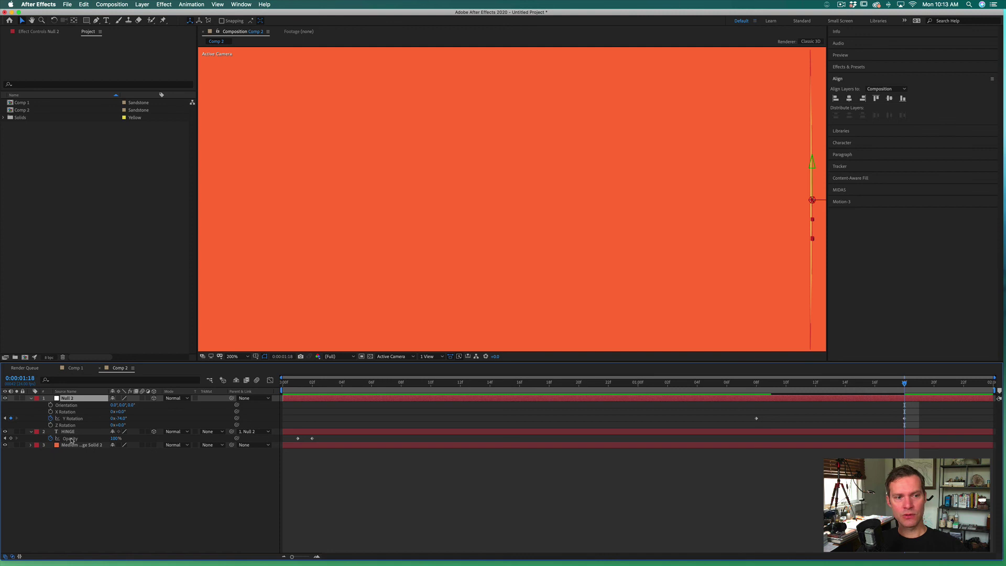
{"action": "left_click", "coordinate": [115, 441]}
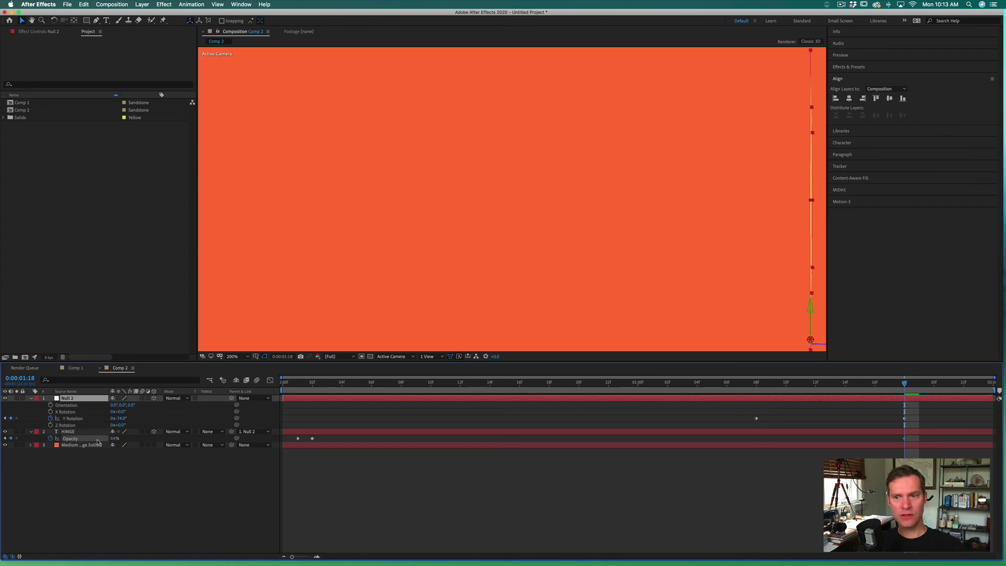
{"action": "left_click", "coordinate": [170, 437]}
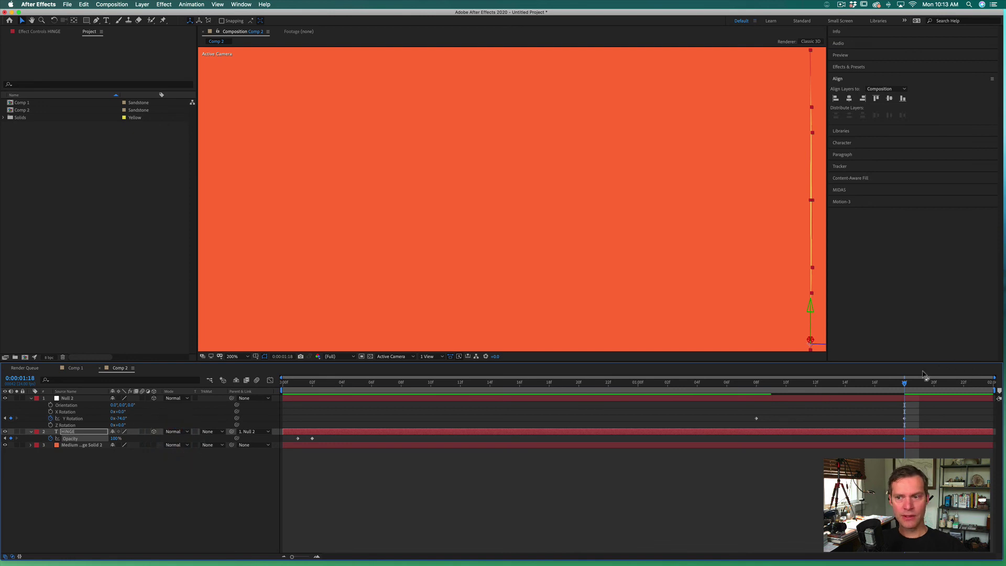
{"action": "left_click", "coordinate": [920, 383]}
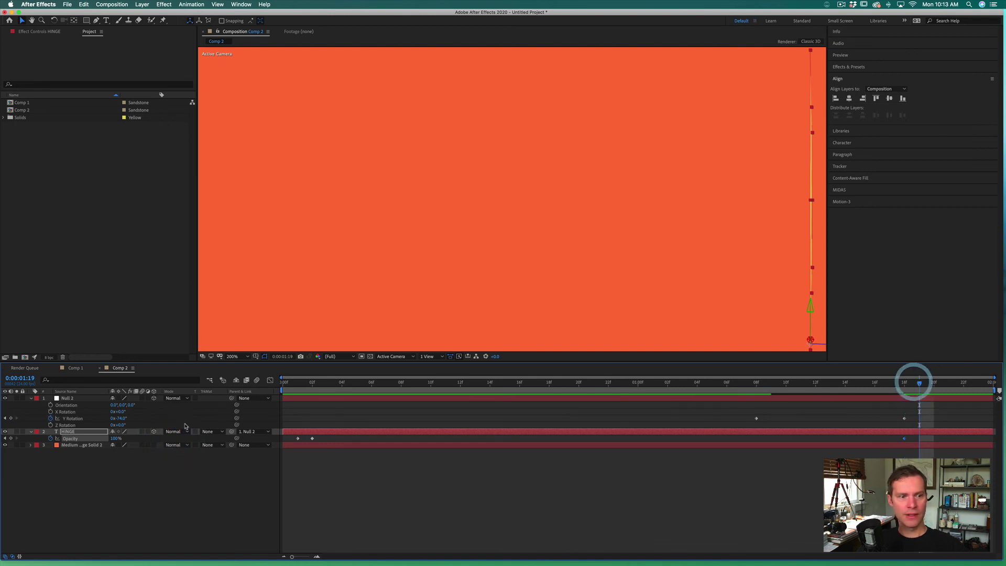
{"action": "left_click", "coordinate": [4, 445]}
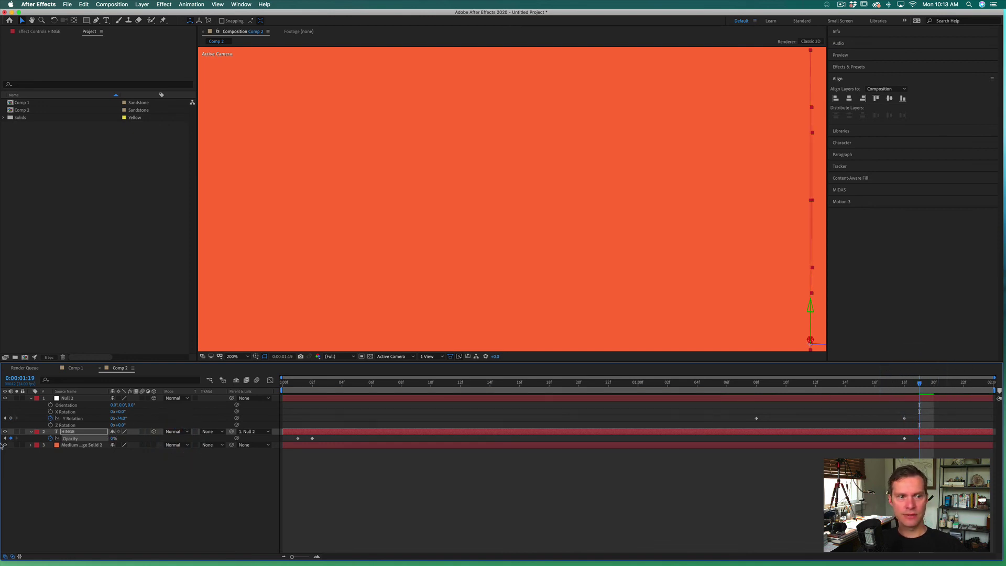
{"action": "left_click", "coordinate": [5, 438]}
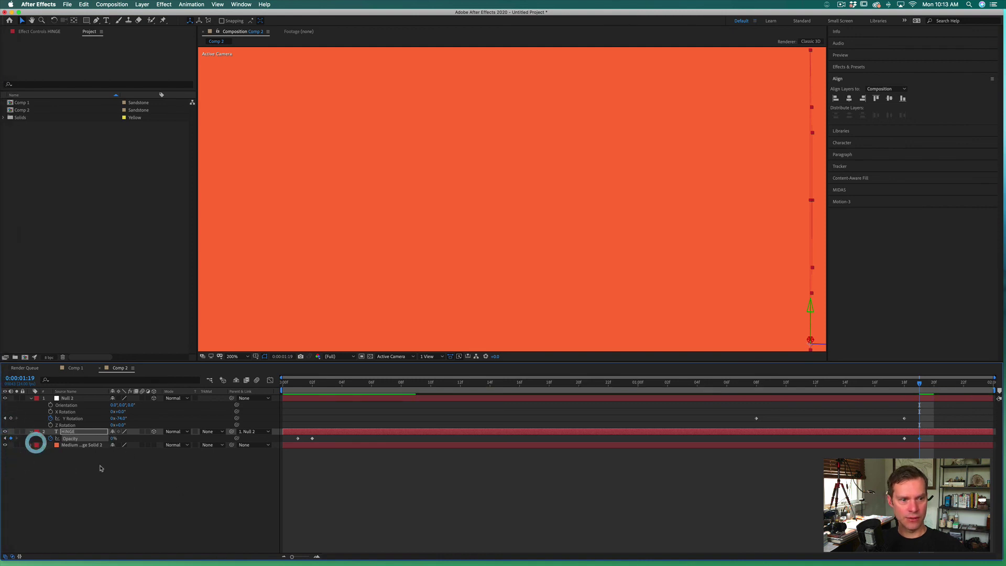
{"action": "left_click", "coordinate": [141, 480]}
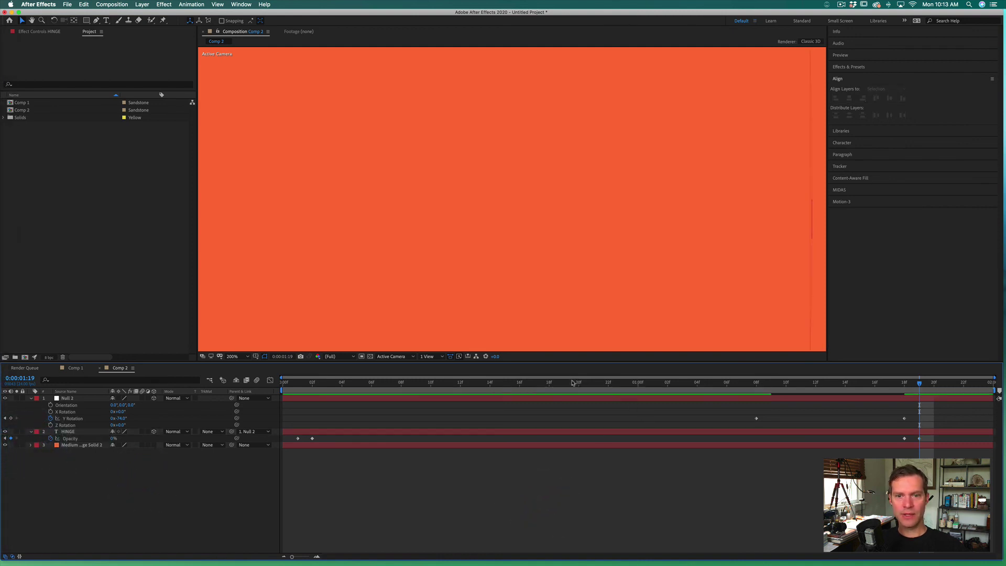
- Apply Easy Ease (F9) to Null 2's two swing-out Y Rotation keyframes and preview
{"action": "left_click_drag", "start_coordinate": [576, 382], "coordinate": [312, 383]}
{"action": "key", "text": "space"}
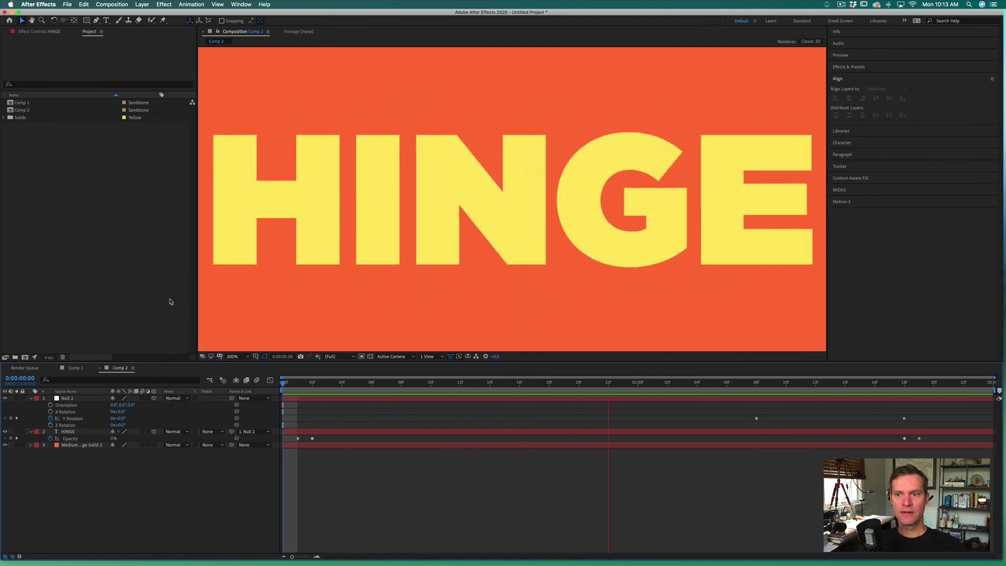
{"action": "left_click_drag", "start_coordinate": [757, 419], "coordinate": [902, 428]}
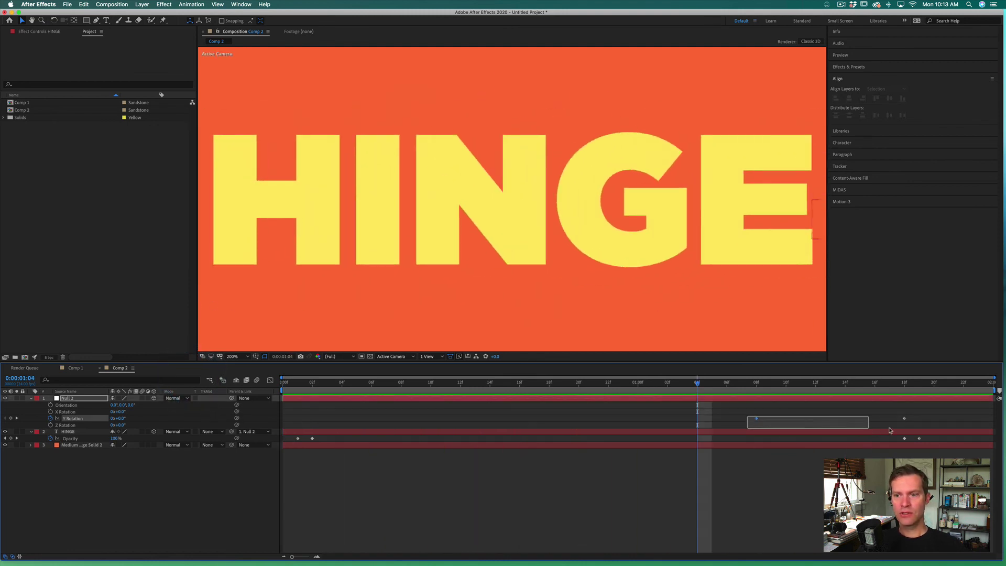
{"action": "right_click", "coordinate": [905, 422]}
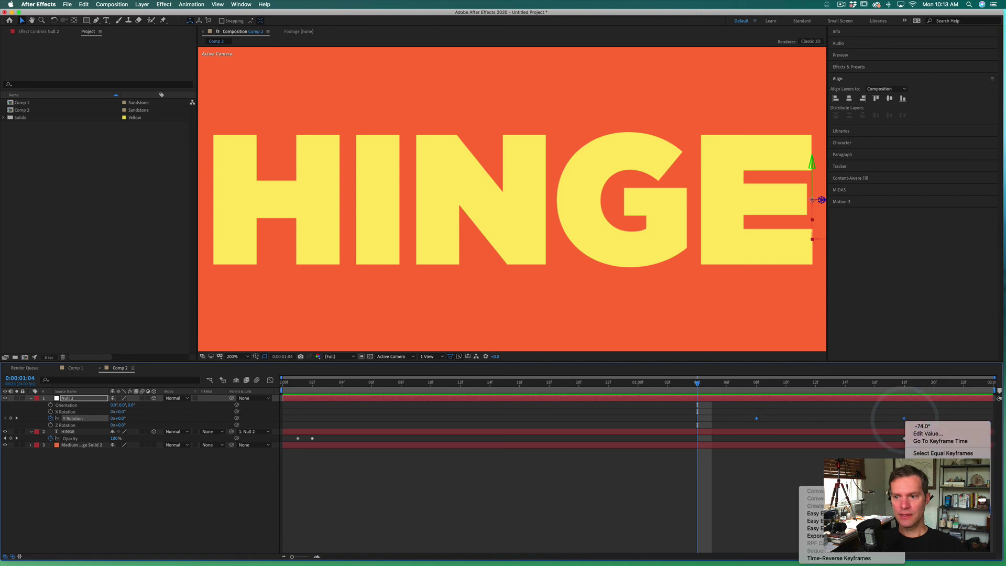
{"action": "key", "text": "F9"}
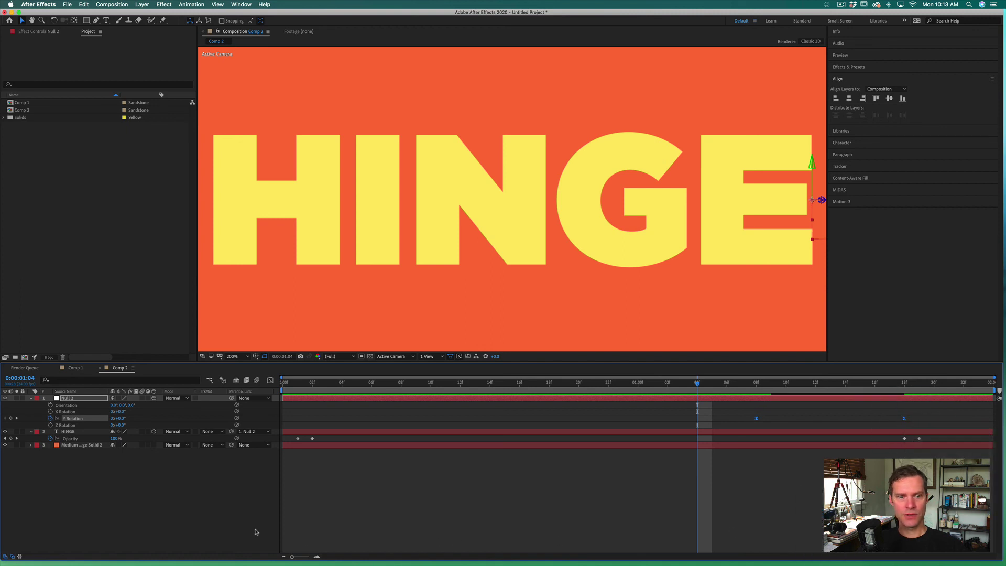
{"action": "left_click", "coordinate": [249, 530]}
{"action": "key", "text": "space"}
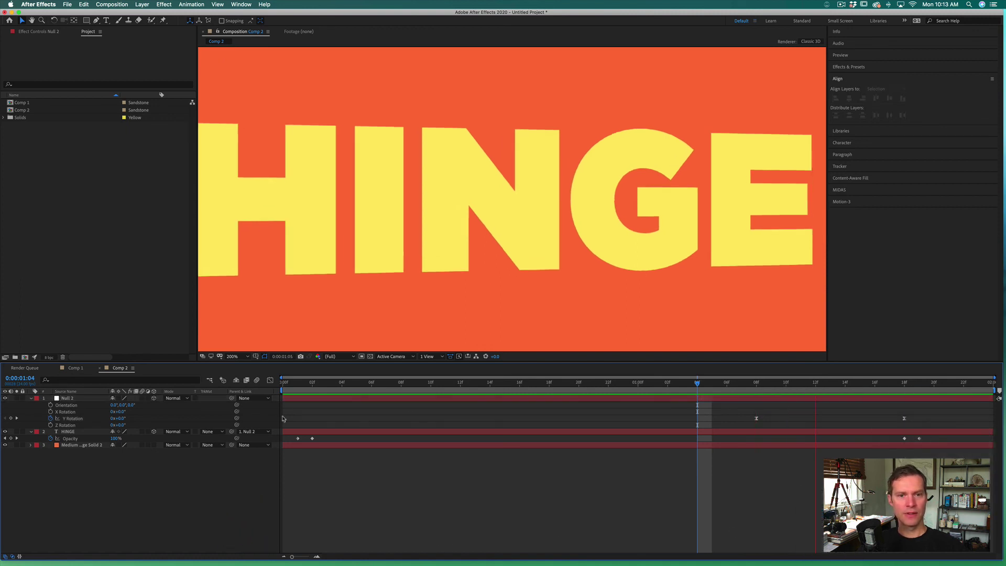